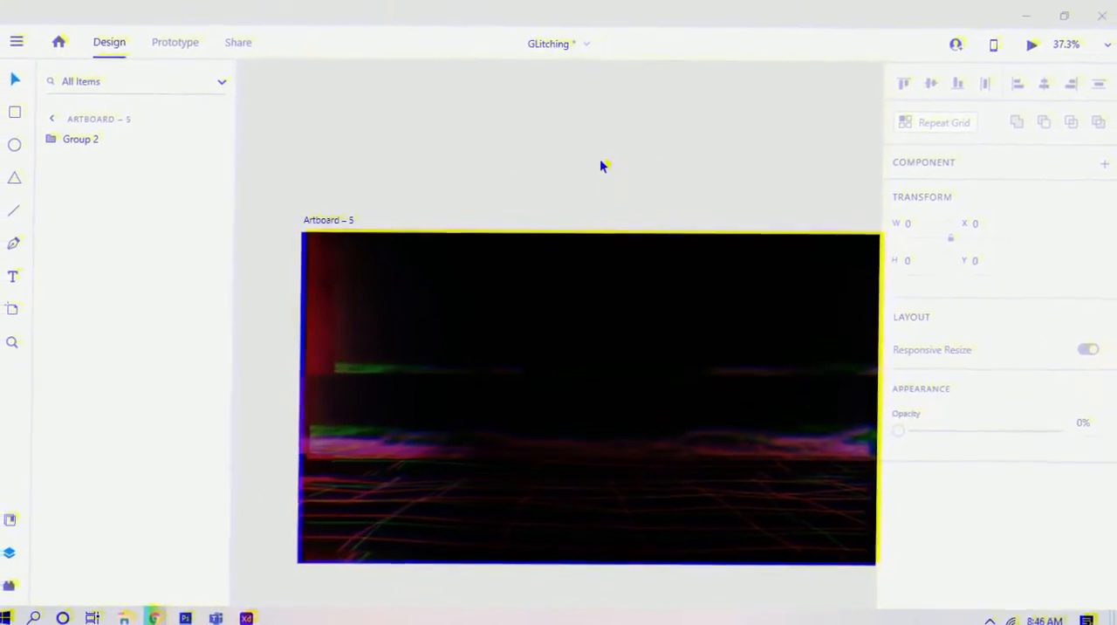
Step: Switch to Chrome to look through the "glitch background" image results, and return to the XD design
{"action": "left_click", "coordinate": [602, 165]}
{"action": "key", "text": "space"}
{"action": "left_click_drag", "start_coordinate": [666, 218], "coordinate": [630, 190]}
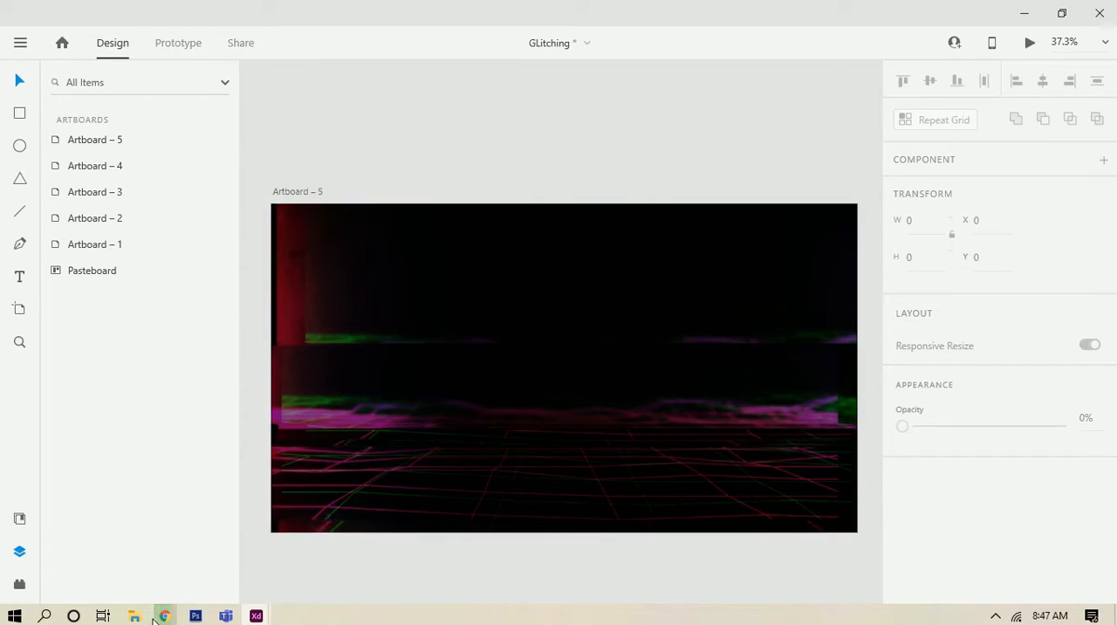
{"action": "left_click", "coordinate": [164, 616]}
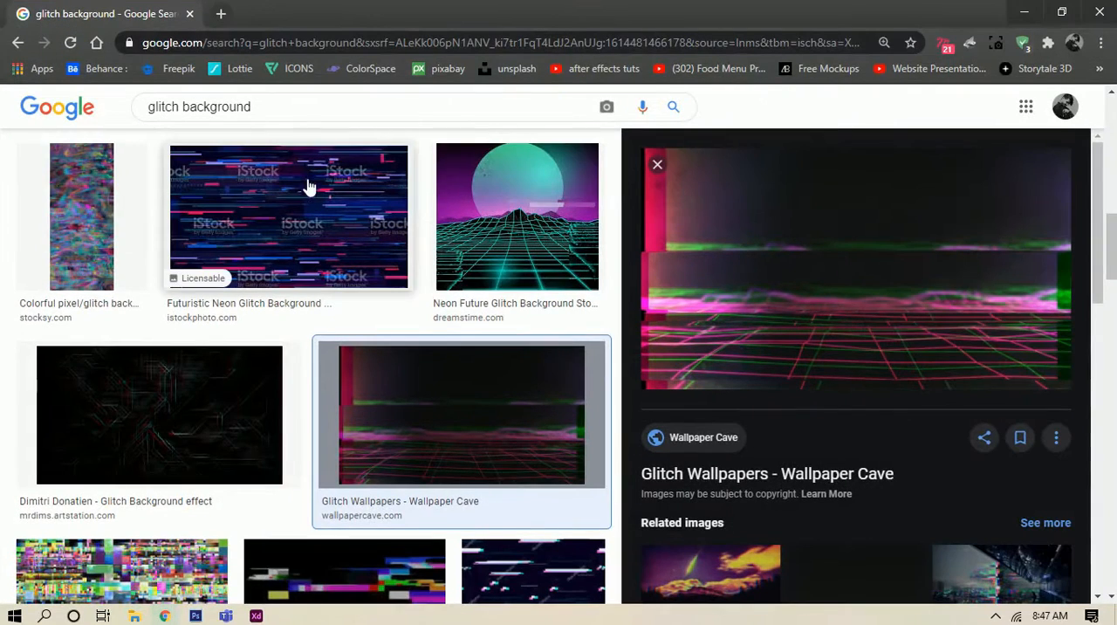
{"action": "scroll", "coordinate": [397, 373], "scroll_direction": "down", "scroll_amount": 10}
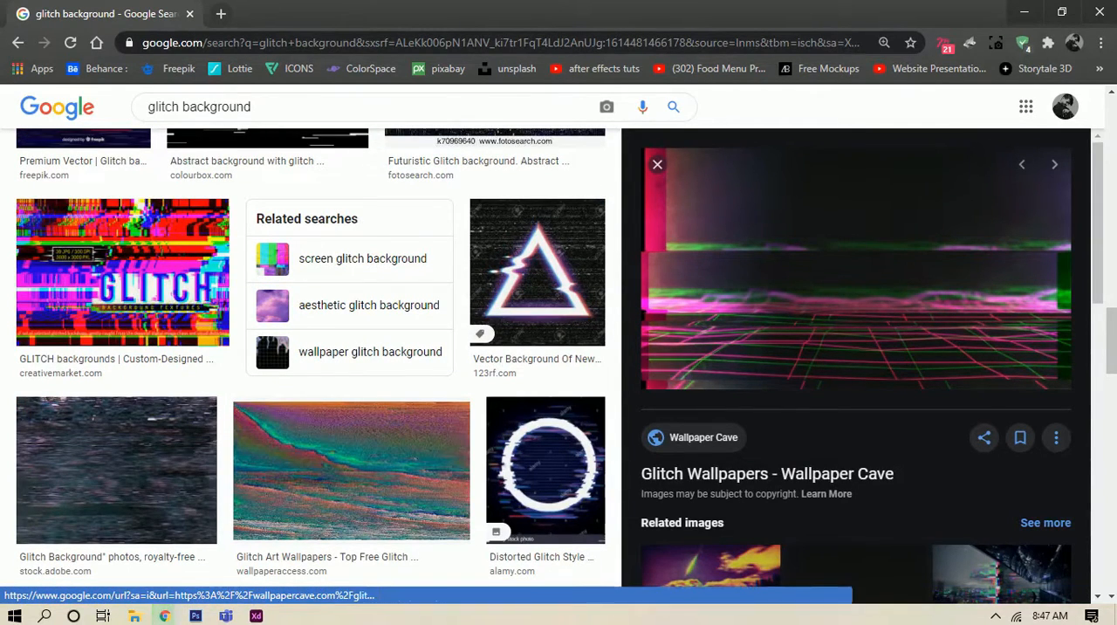
{"action": "left_click", "coordinate": [1024, 13]}
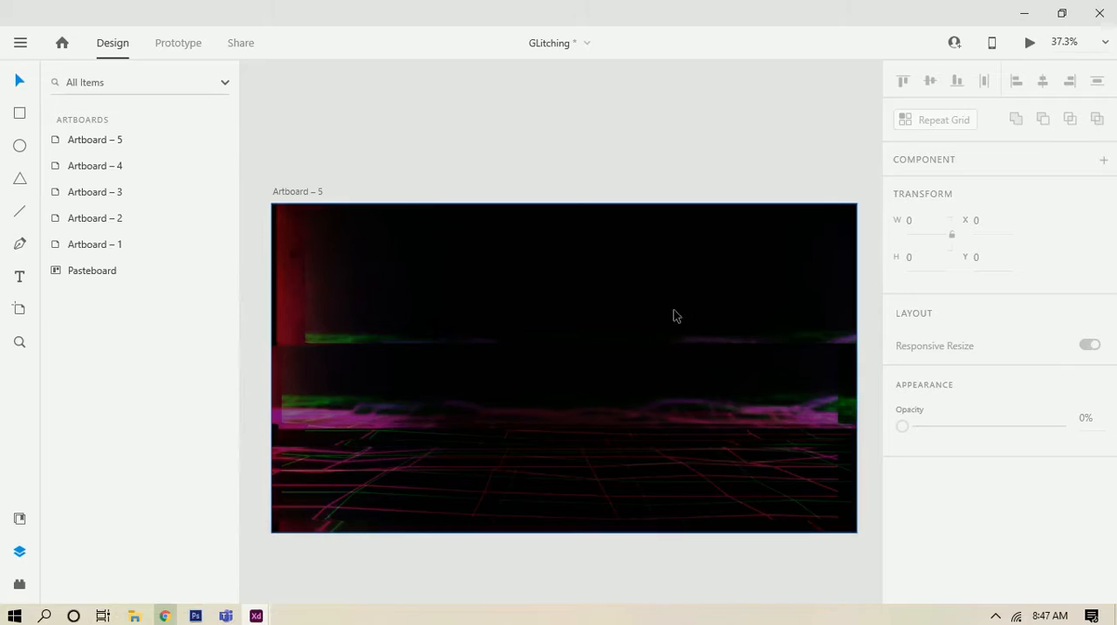
Step: Add the text "hacked" near the middle of Artboard – 5
{"action": "left_click", "coordinate": [551, 162]}
{"action": "key", "text": "t"}
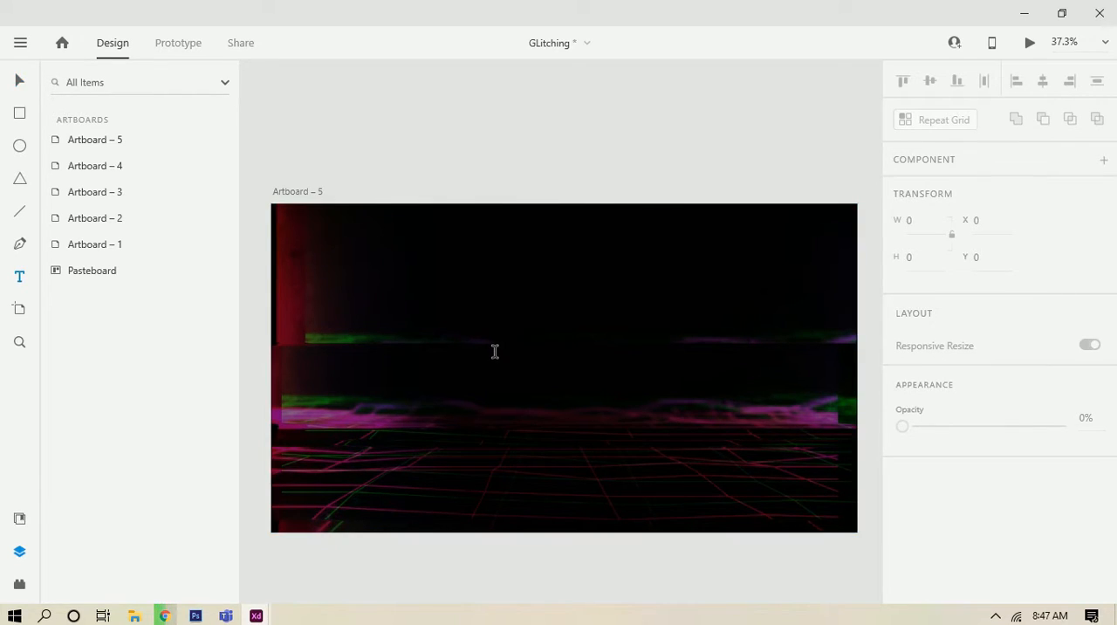
{"action": "left_click", "coordinate": [498, 347]}
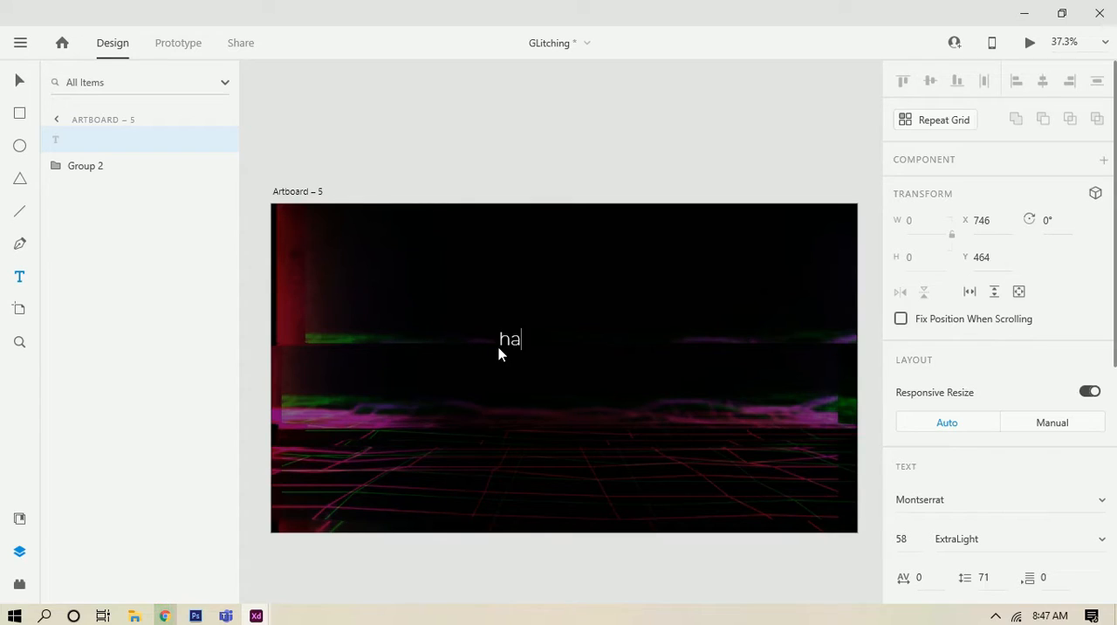
Step: Format the whole "hacked" text as uppercase in the ExtraBold weight of Montserrat
{"action": "key", "text": "ctrl+a"}
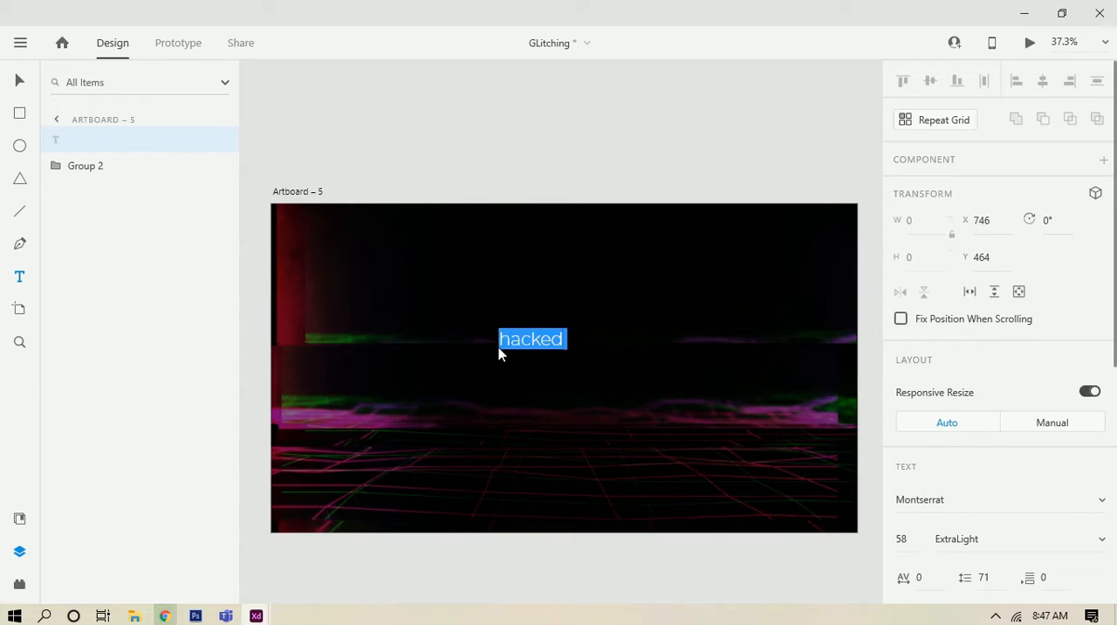
{"action": "scroll", "coordinate": [1001, 477], "scroll_direction": "down", "scroll_amount": 4}
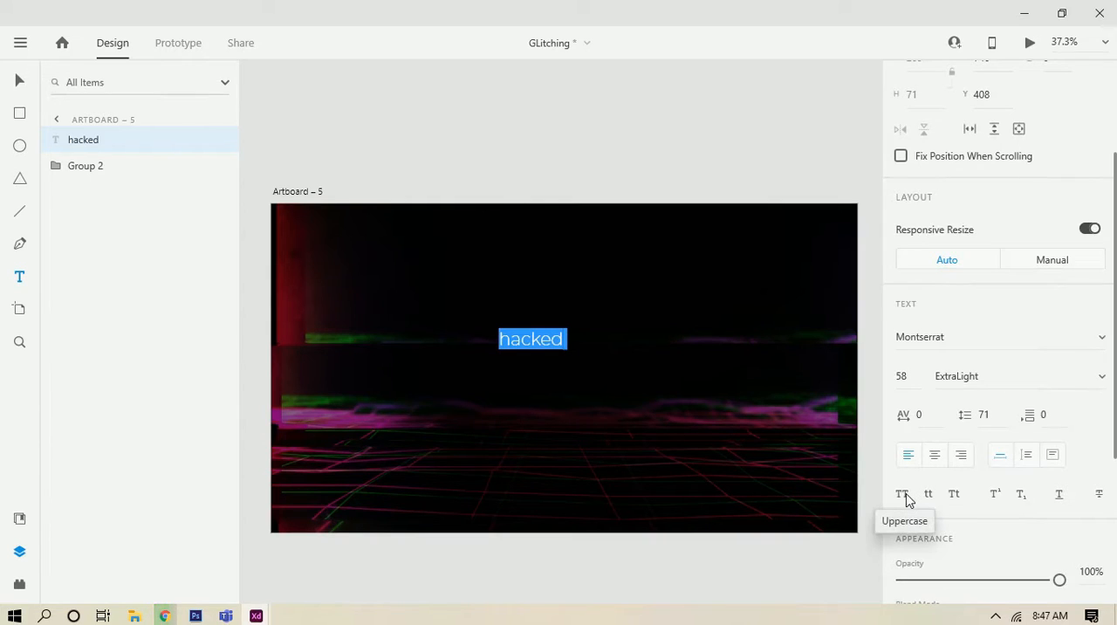
{"action": "left_click", "coordinate": [904, 498]}
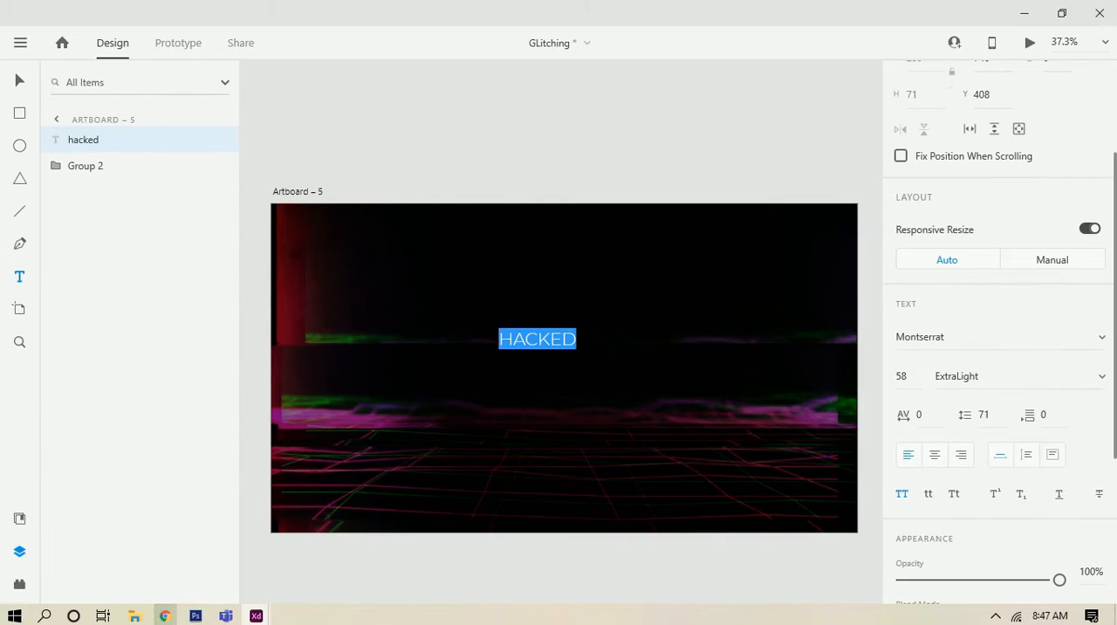
{"action": "left_click", "coordinate": [1092, 380]}
{"action": "scroll", "coordinate": [963, 421], "scroll_direction": "down", "scroll_amount": 5}
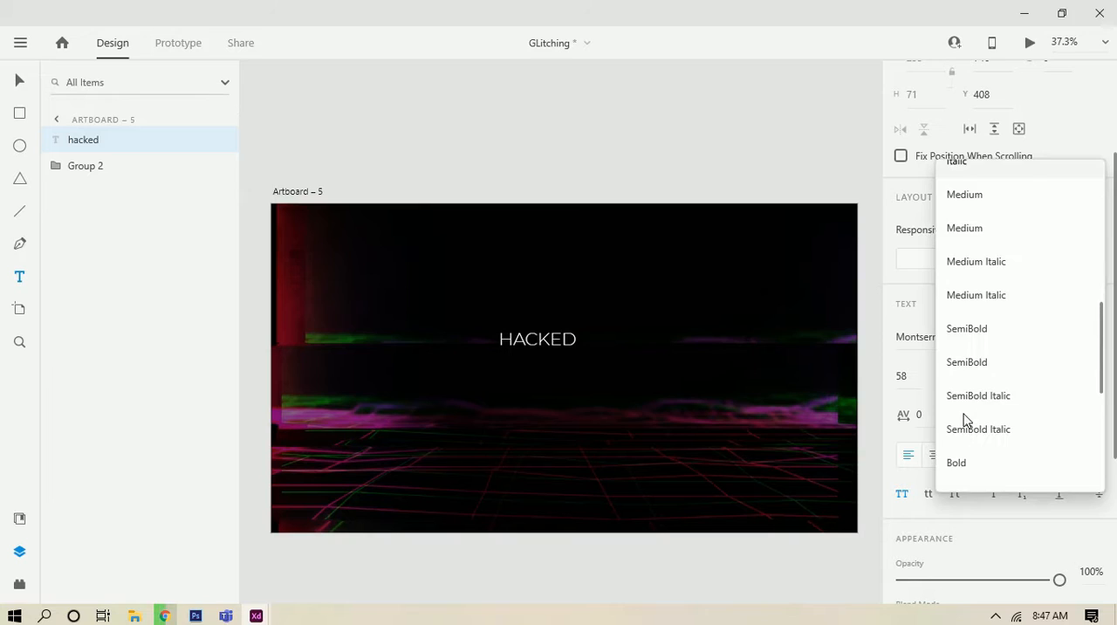
{"action": "scroll", "coordinate": [965, 421], "scroll_direction": "down", "scroll_amount": 2}
{"action": "left_click", "coordinate": [965, 456]}
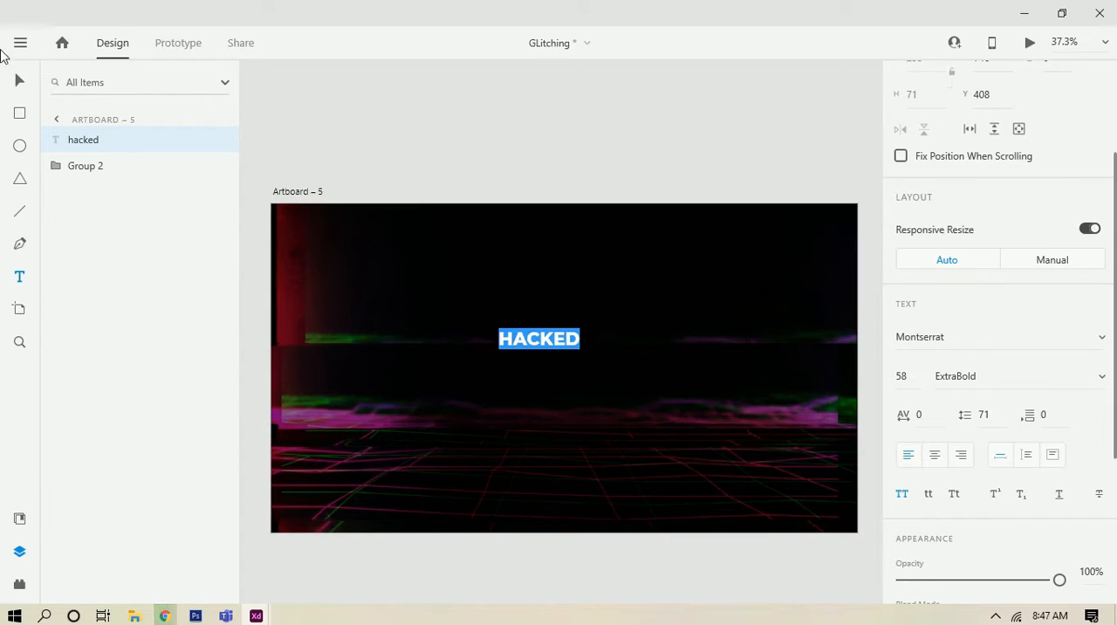
Step: Enlarge the HACKED text to size 74 and place it near the artboard's centre, at about X 793, Y 424
{"action": "left_click", "coordinate": [20, 81]}
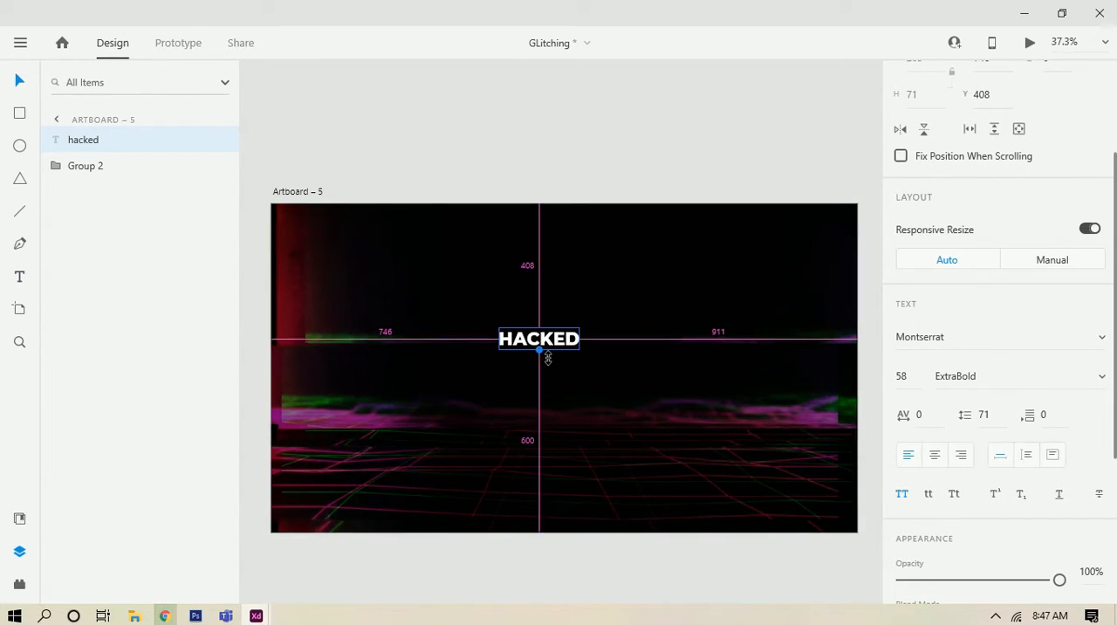
{"action": "left_click_drag", "start_coordinate": [539, 355], "coordinate": [567, 353]}
Step: Duplicate the HACKED text and offset the copy slightly up and right, to about X 800, Y 413
{"action": "scroll", "coordinate": [568, 349], "scroll_direction": "up", "scroll_amount": 8}
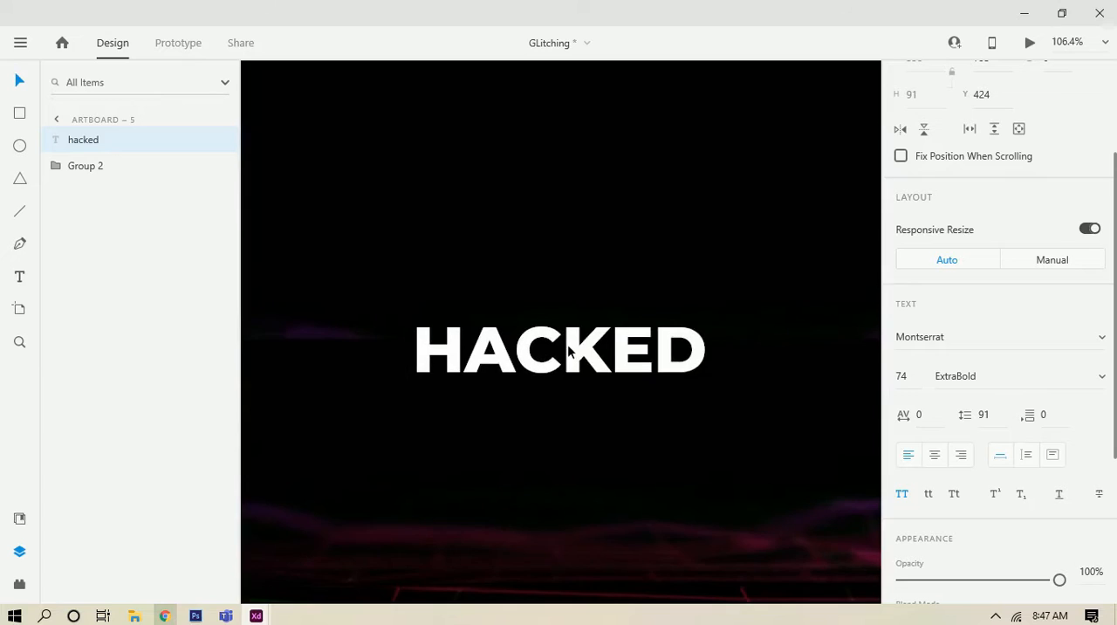
{"action": "scroll", "coordinate": [568, 351], "scroll_direction": "up", "scroll_amount": 2}
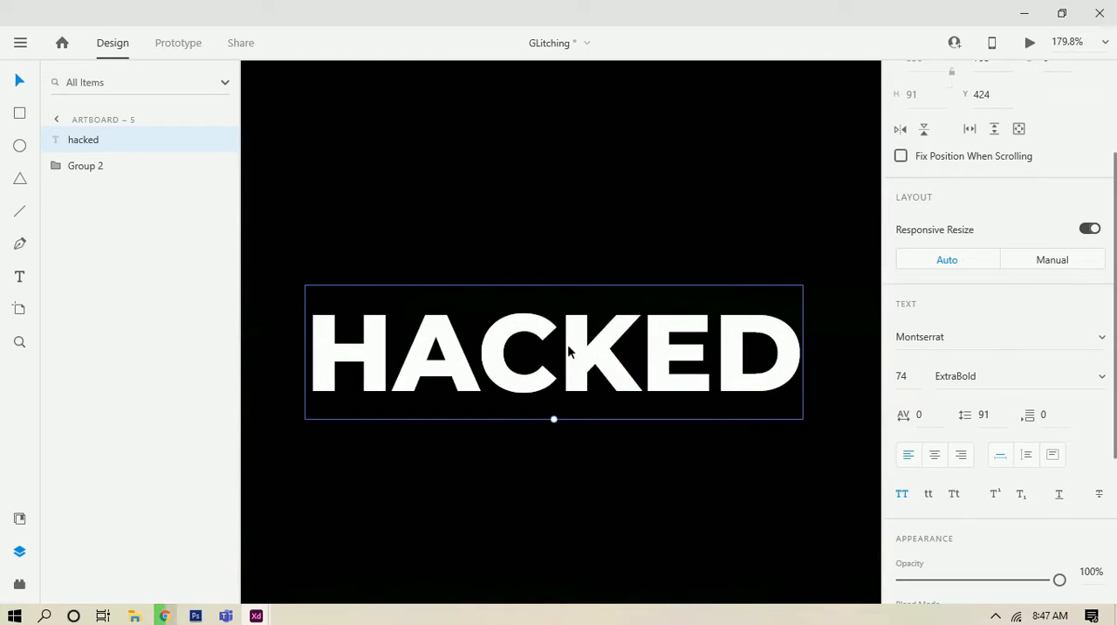
{"action": "key", "text": "ctrl+d"}
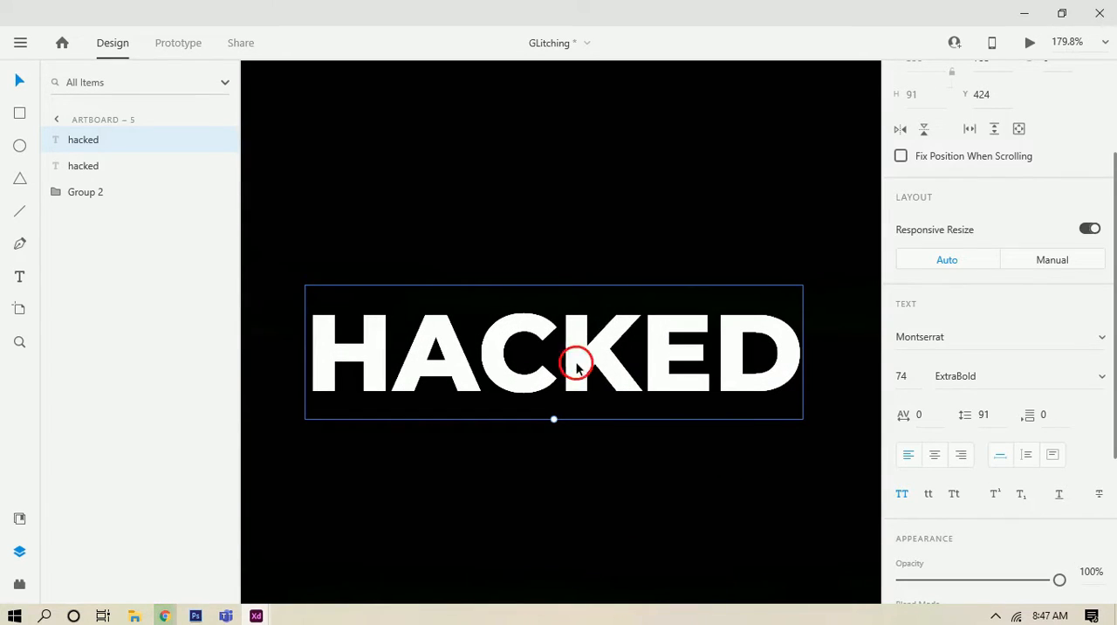
{"action": "left_click_drag", "start_coordinate": [576, 364], "coordinate": [586, 352]}
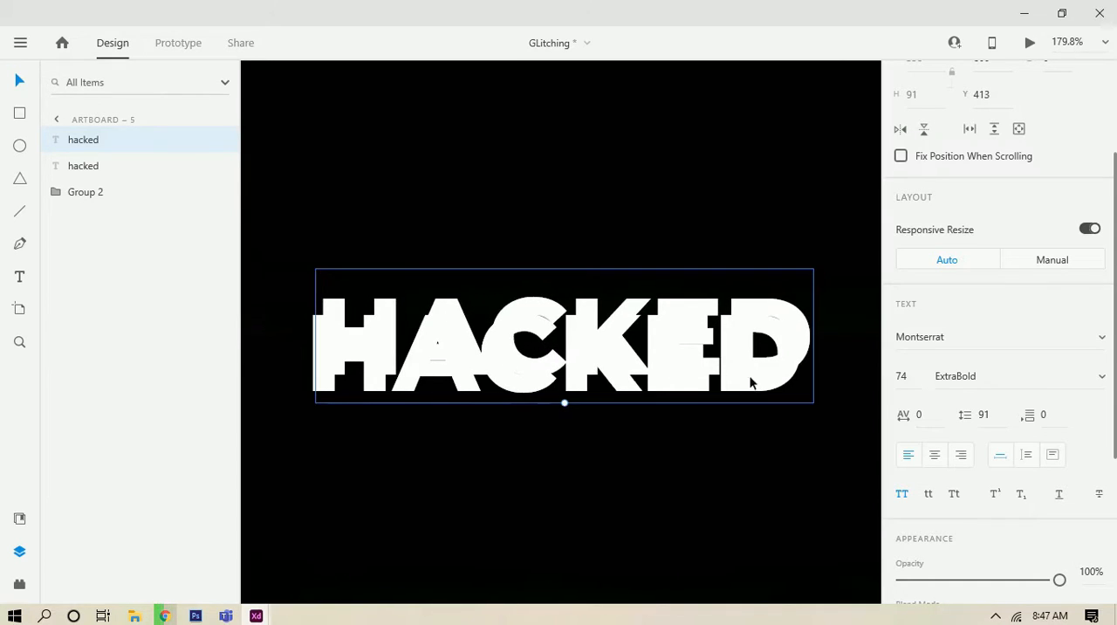
Step: Change the offset copy's fill to red #F81111
{"action": "scroll", "coordinate": [978, 422], "scroll_direction": "down", "scroll_amount": 5}
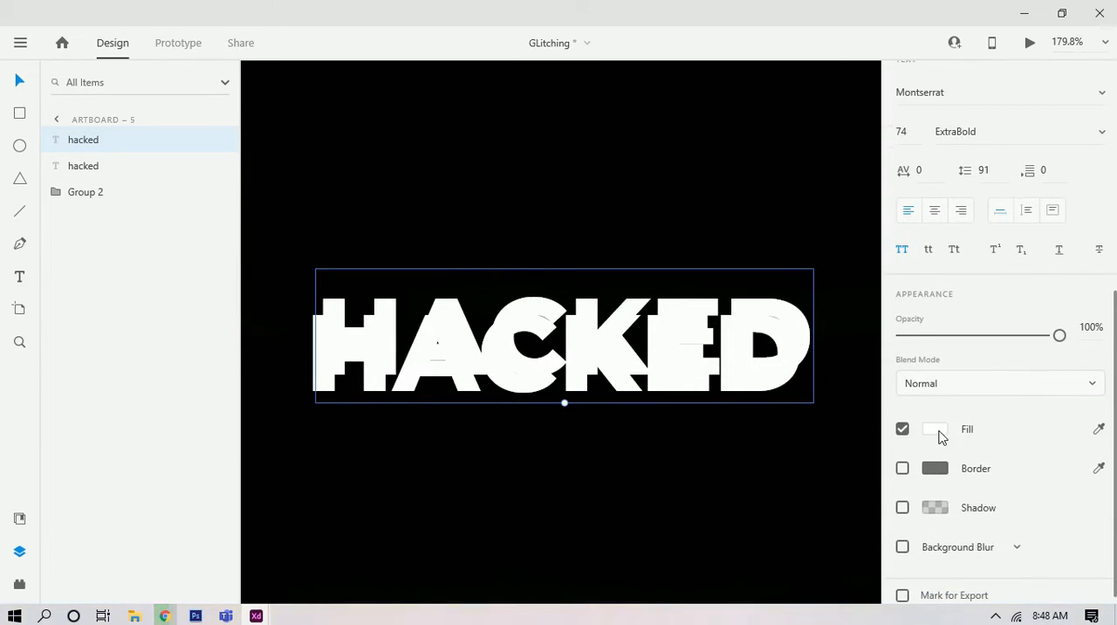
{"action": "left_click", "coordinate": [939, 431]}
{"action": "left_click_drag", "start_coordinate": [852, 352], "coordinate": [822, 321]}
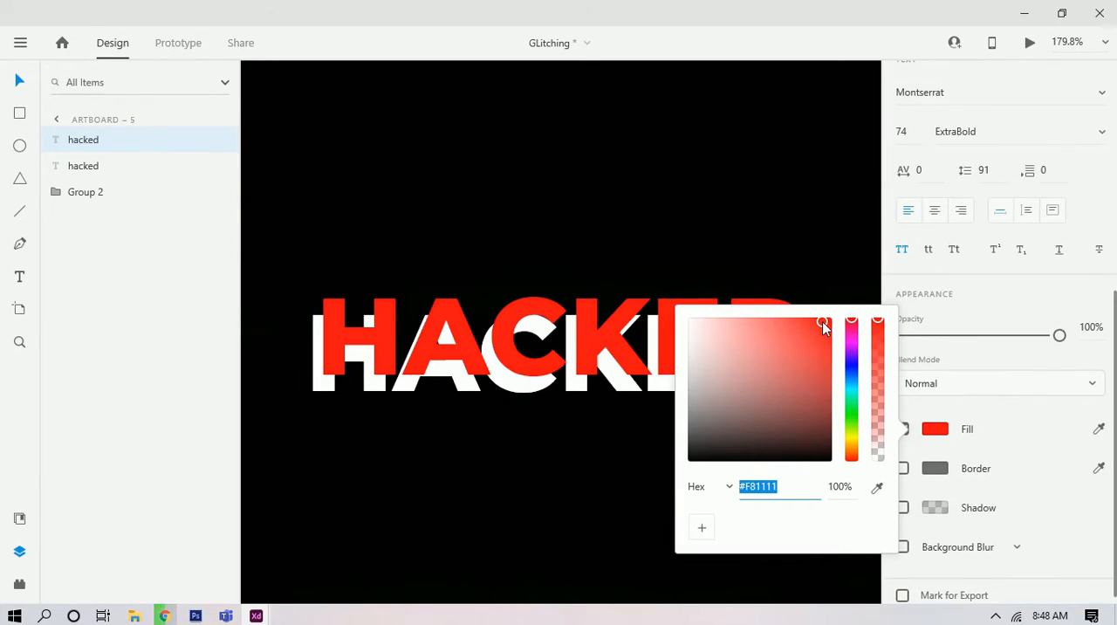
{"action": "left_click", "coordinate": [681, 217]}
Step: Duplicate the red HACKED text and move the new copy down and left, to about X 793, Y 429
{"action": "left_click", "coordinate": [654, 320]}
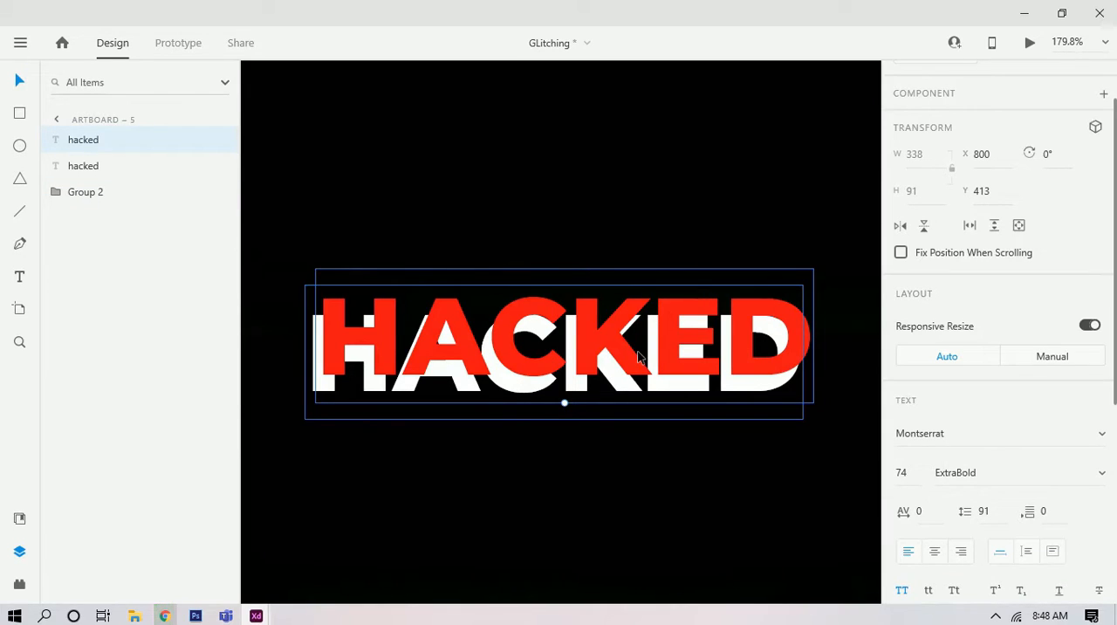
{"action": "key", "text": "ctrl+d"}
{"action": "left_click_drag", "start_coordinate": [638, 356], "coordinate": [608, 385]}
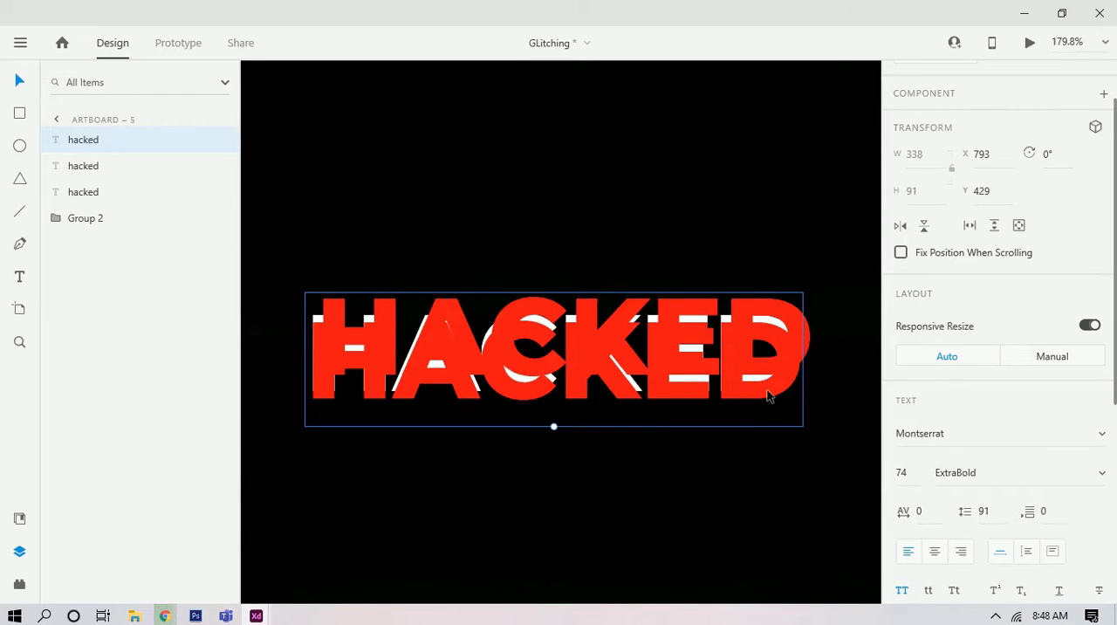
Step: Fill the newest copy with blue #1229F8 and bring the white HACKED text in front of both coloured copies
{"action": "scroll", "coordinate": [938, 493], "scroll_direction": "down", "scroll_amount": 5}
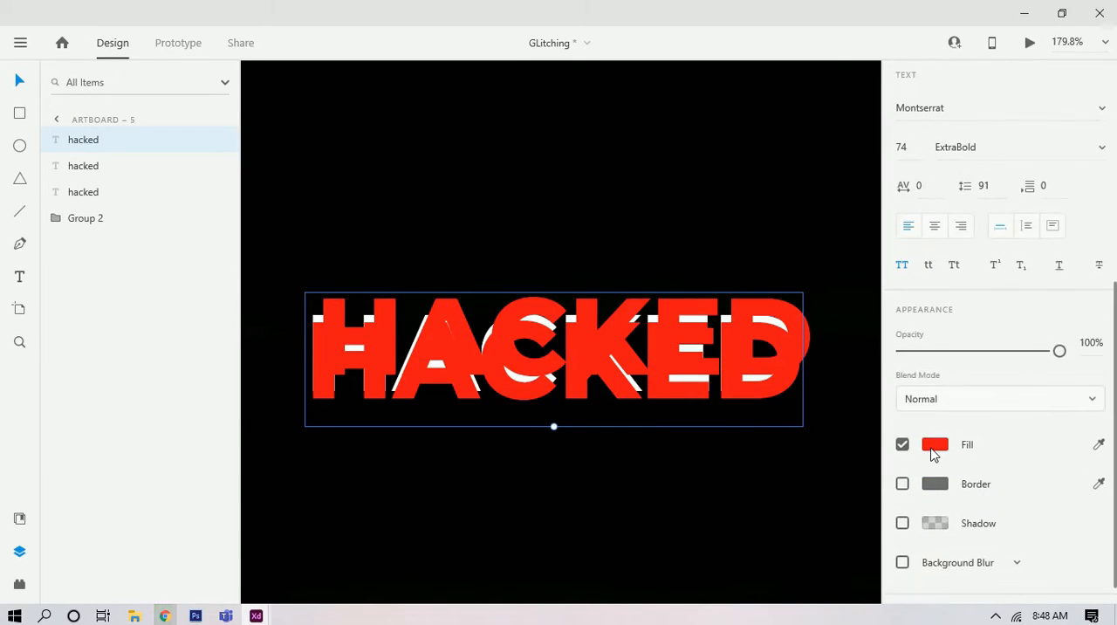
{"action": "left_click", "coordinate": [933, 447]}
{"action": "left_click_drag", "start_coordinate": [844, 361], "coordinate": [848, 385]}
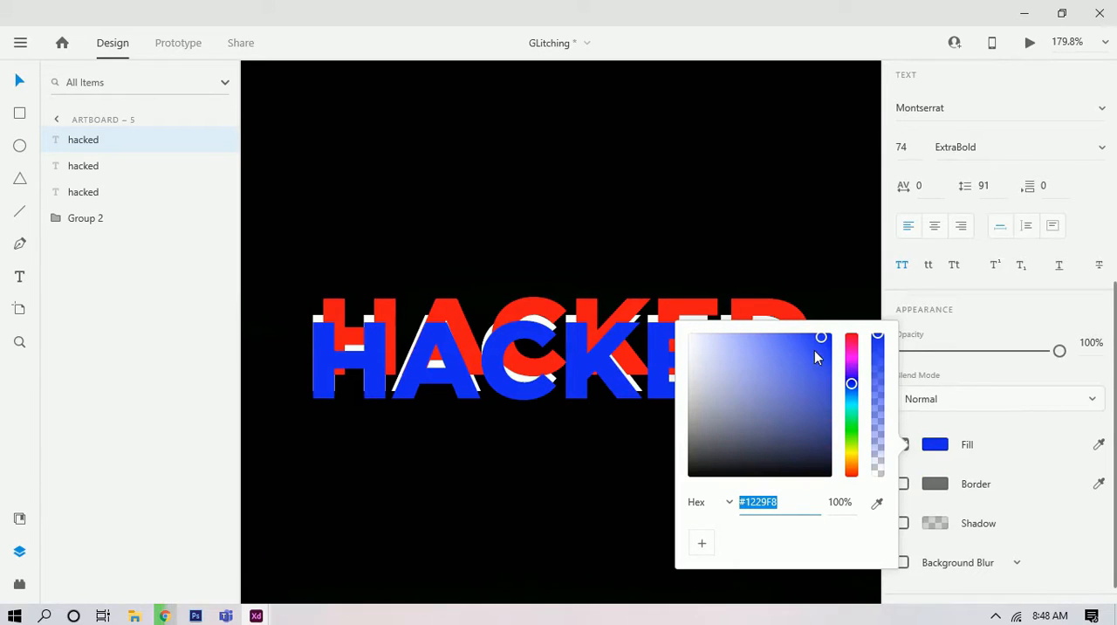
{"action": "left_click", "coordinate": [576, 232]}
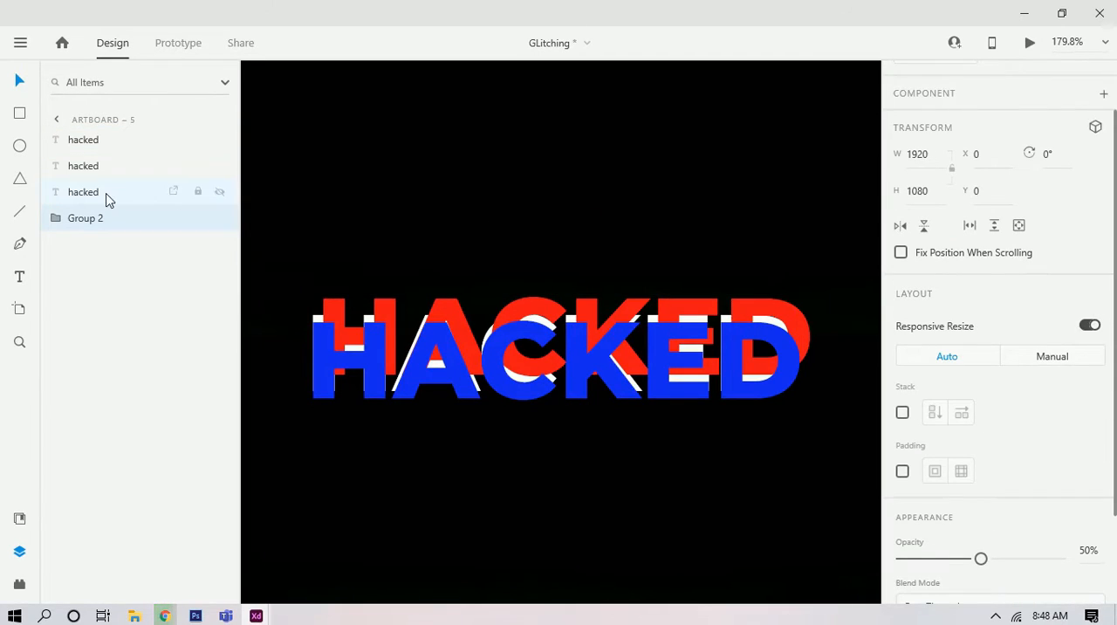
{"action": "left_click_drag", "start_coordinate": [94, 199], "coordinate": [119, 140]}
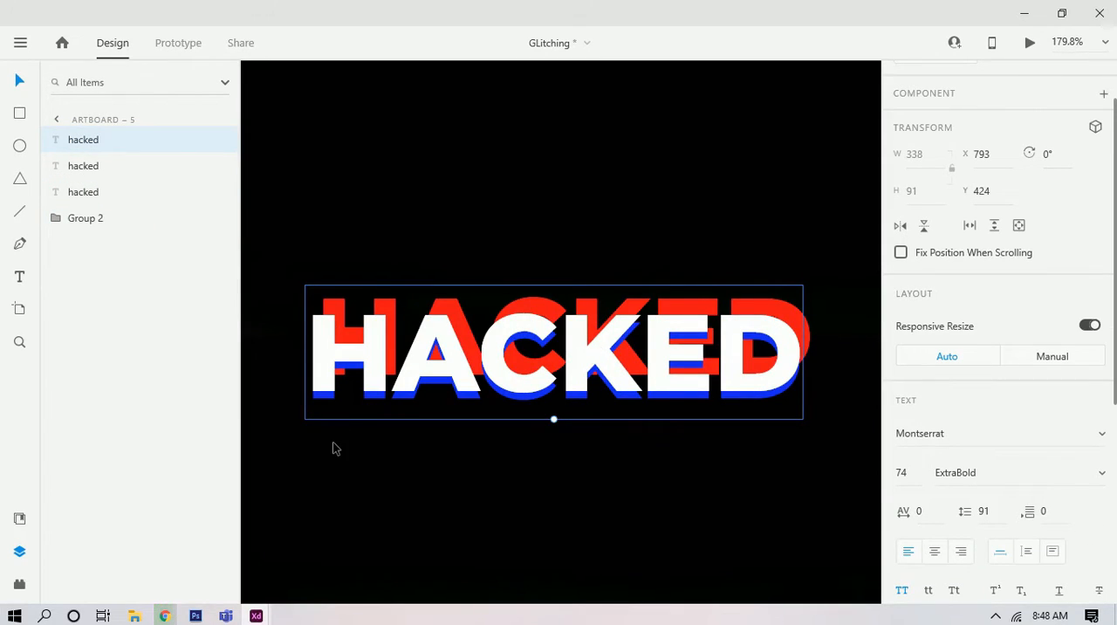
Step: Nudge the blue HACKED copy down and left of the white text, to X 788, Y 434
{"action": "left_click", "coordinate": [88, 166]}
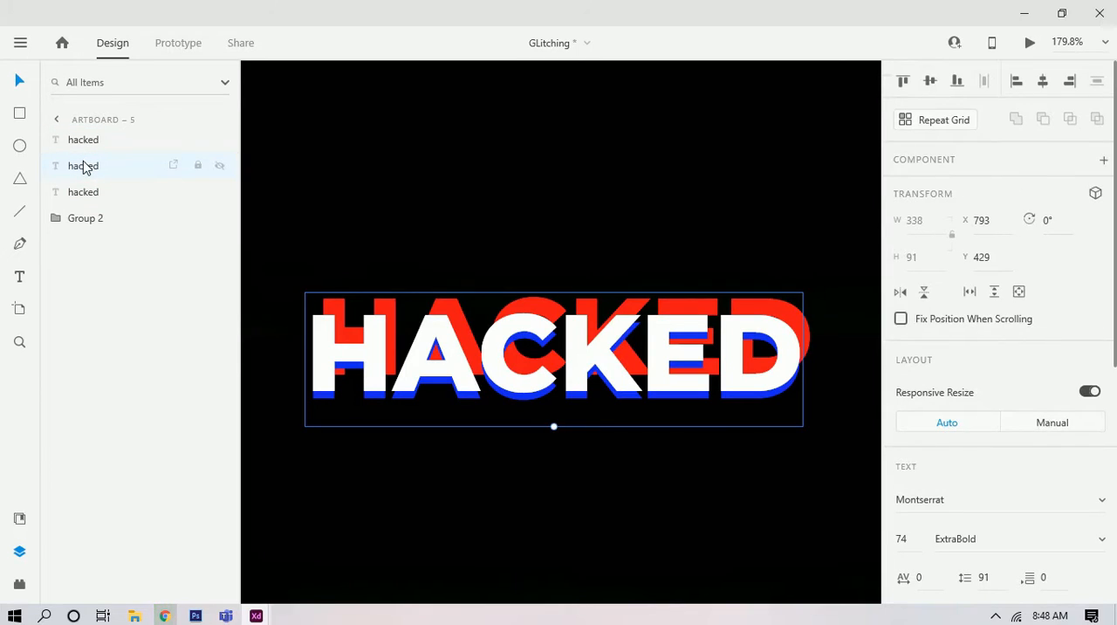
{"action": "key", "text": "shift+Down"}
{"action": "key", "text": "shift+Left"}
{"action": "key", "text": "shift+Left"}
{"action": "key", "text": "shift+Right"}
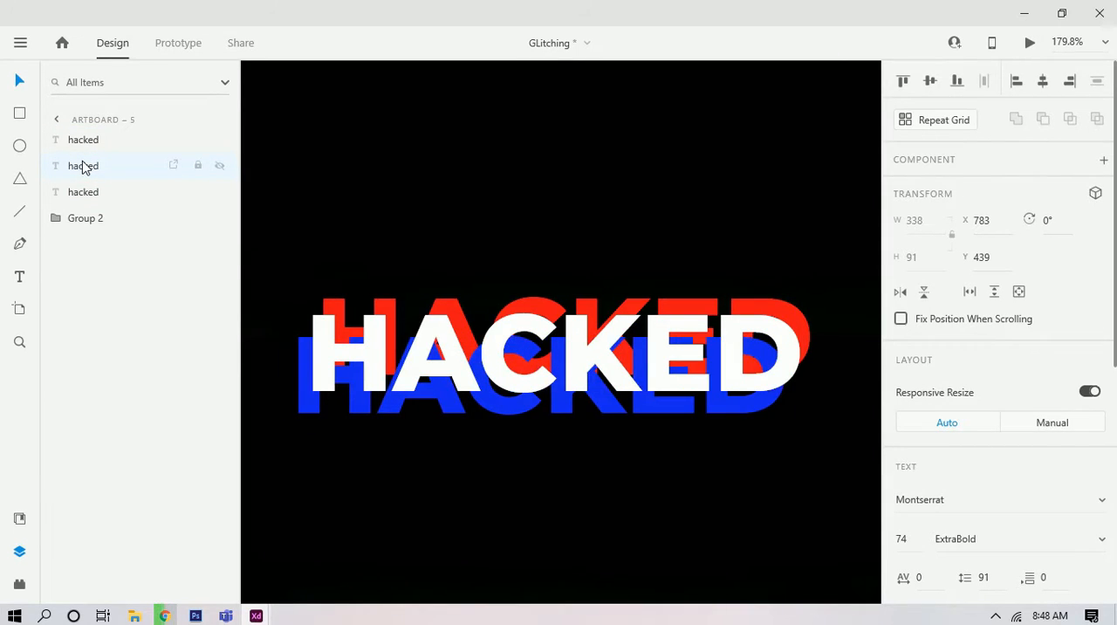
{"action": "key", "text": "Right"}
{"action": "key", "text": "Right"}
{"action": "key", "text": "Right"}
{"action": "key", "text": "Up"}
{"action": "key", "text": "Up"}
{"action": "key", "text": "Right"}
{"action": "key", "text": "Up"}
{"action": "key", "text": "Up"}
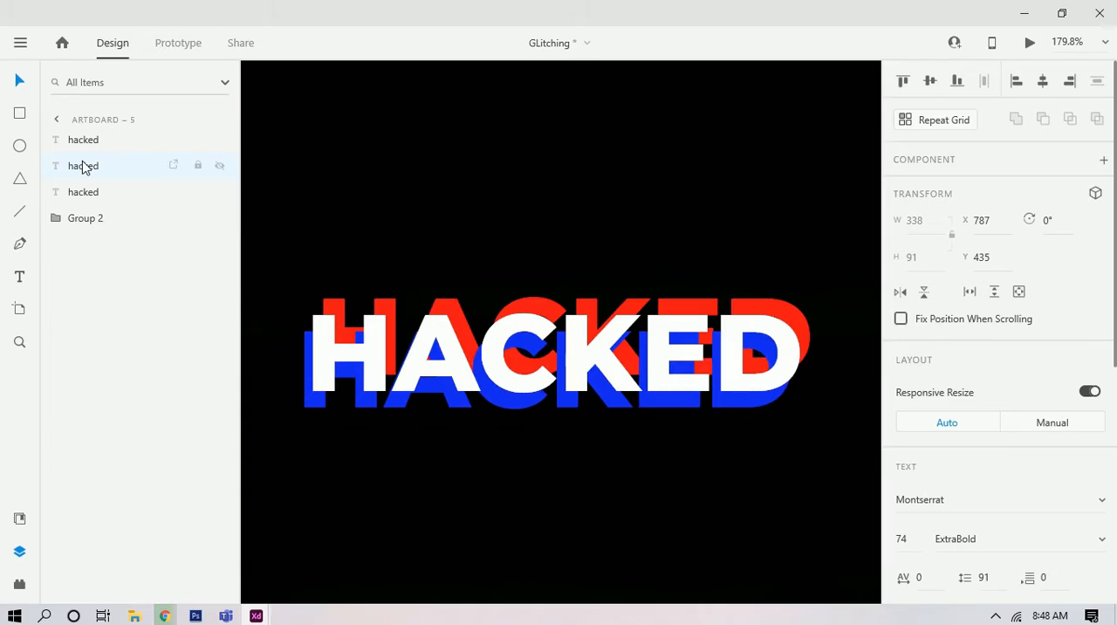
{"action": "key", "text": "Right"}
{"action": "key", "text": "Up"}
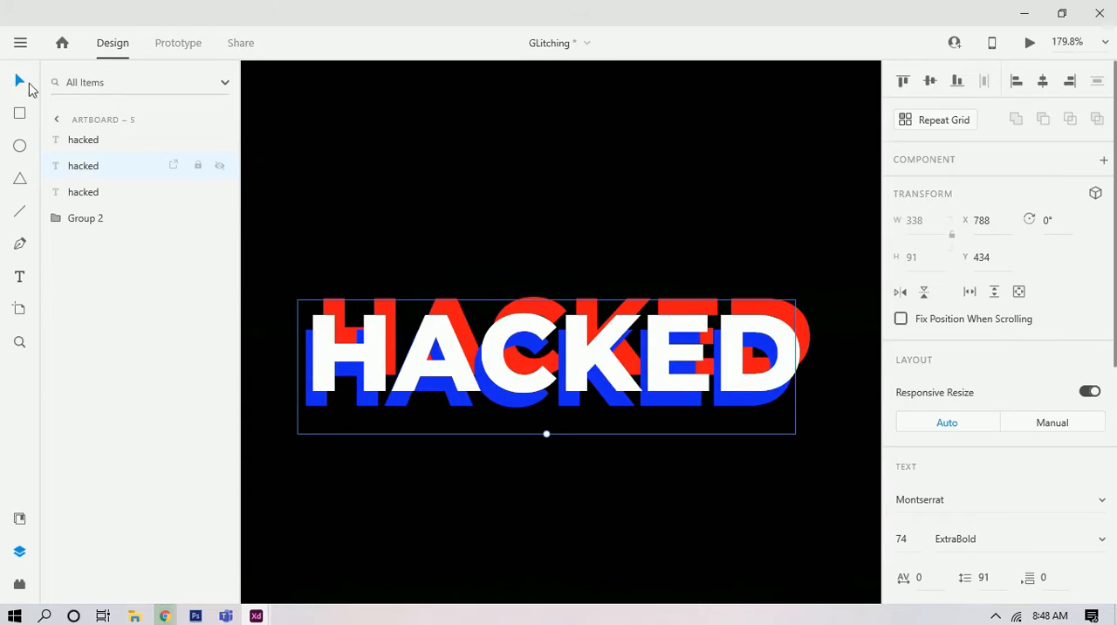
Step: Nudge the red HACKED copy closer to the white text, to X 797, Y 420
{"action": "left_click", "coordinate": [91, 197]}
{"action": "key", "text": "Left"}
{"action": "key", "text": "Left"}
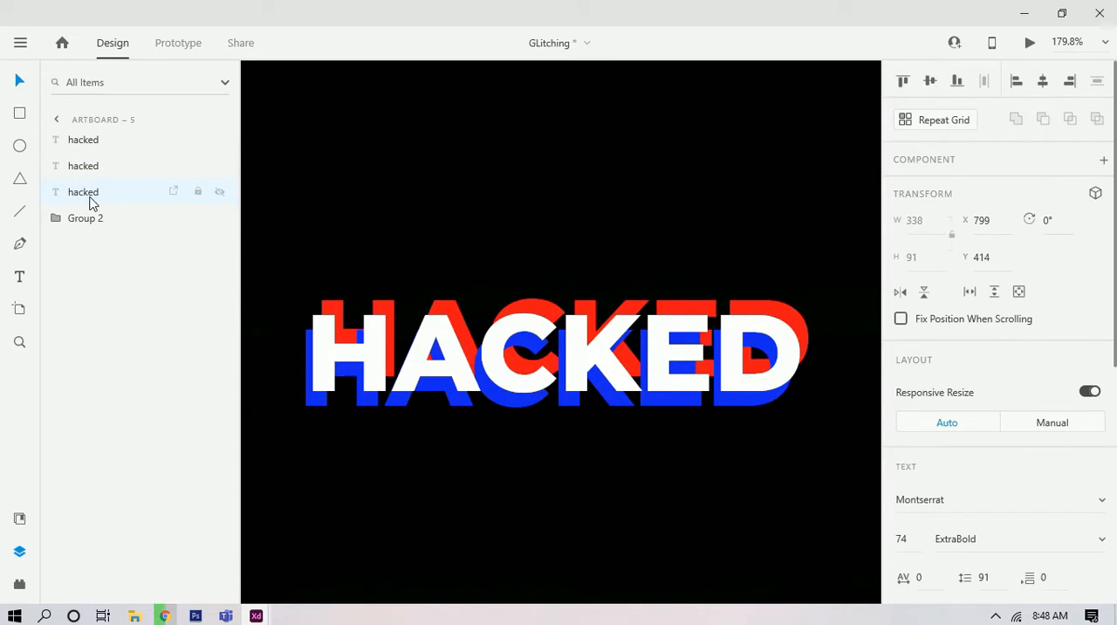
{"action": "key", "text": "Left"}
{"action": "key", "text": "Down"}
{"action": "key", "text": "Left"}
{"action": "key", "text": "Down"}
{"action": "key", "text": "Down"}
{"action": "key", "text": "Down"}
{"action": "key", "text": "Right"}
{"action": "key", "text": "Down"}
{"action": "key", "text": "Down"}
{"action": "key", "text": "Down"}
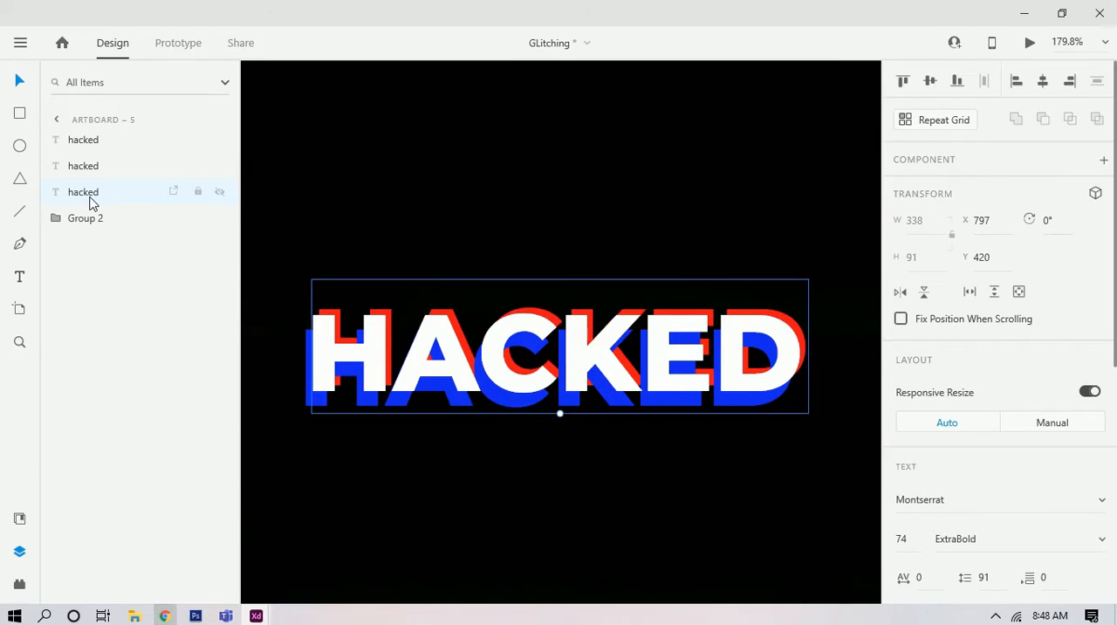
Step: Reduce the opacity of the red and blue HACKED copies together to 83%
{"action": "left_click", "coordinate": [670, 424], "text": "shift"}
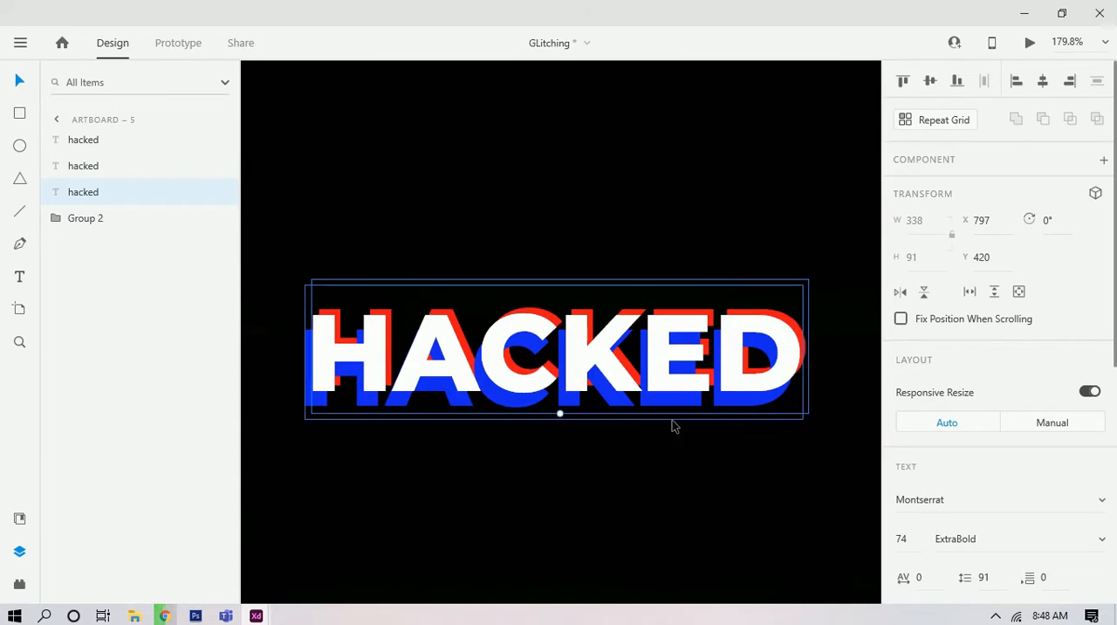
{"action": "scroll", "coordinate": [1092, 545], "scroll_direction": "down", "scroll_amount": 5}
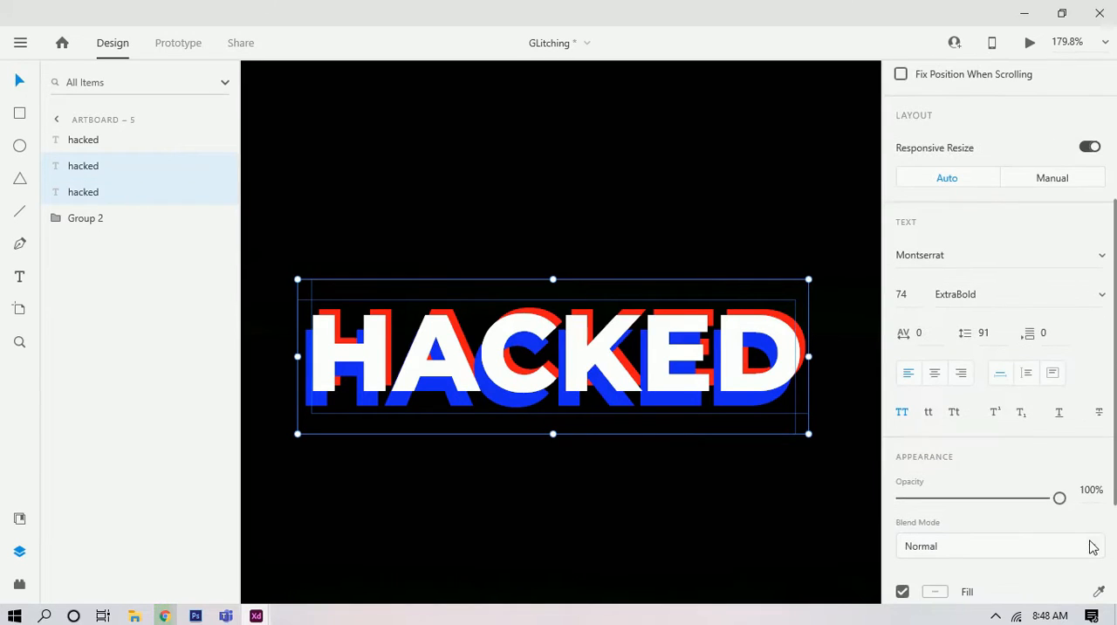
{"action": "left_click_drag", "start_coordinate": [1058, 498], "coordinate": [1032, 500]}
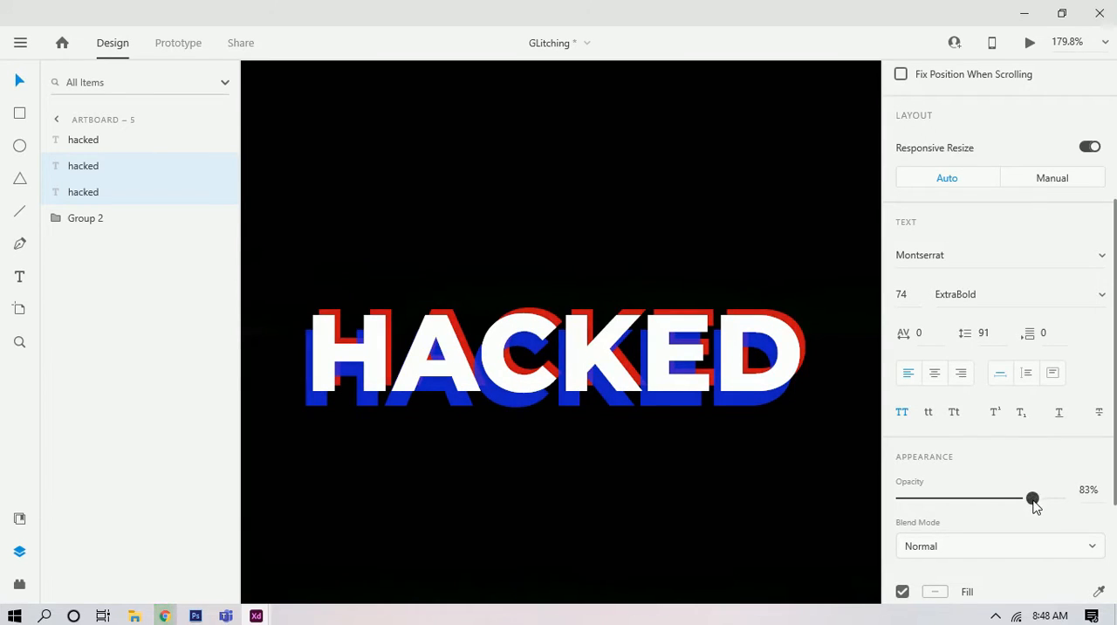
{"action": "left_click", "coordinate": [643, 491]}
Step: Group the white, red and blue HACKED texts together
{"action": "scroll", "coordinate": [646, 491], "scroll_direction": "down", "scroll_amount": 4}
{"action": "left_click_drag", "start_coordinate": [627, 504], "coordinate": [578, 431]}
{"action": "scroll", "coordinate": [608, 369], "scroll_direction": "up", "scroll_amount": 1}
{"action": "scroll", "coordinate": [609, 369], "scroll_direction": "up", "scroll_amount": 3}
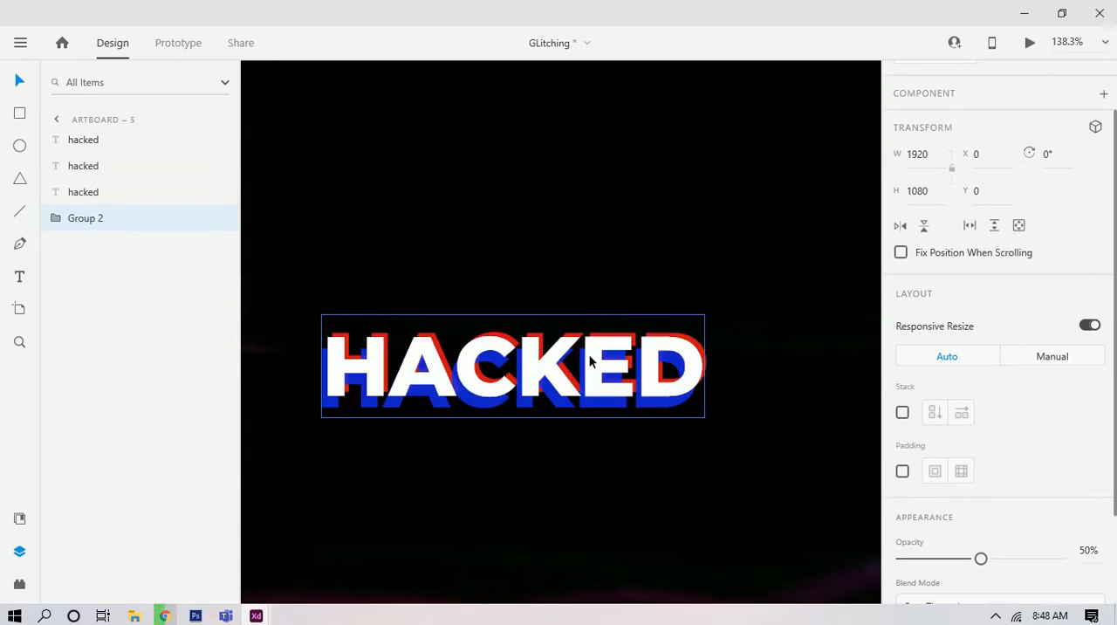
{"action": "double_click", "coordinate": [594, 364]}
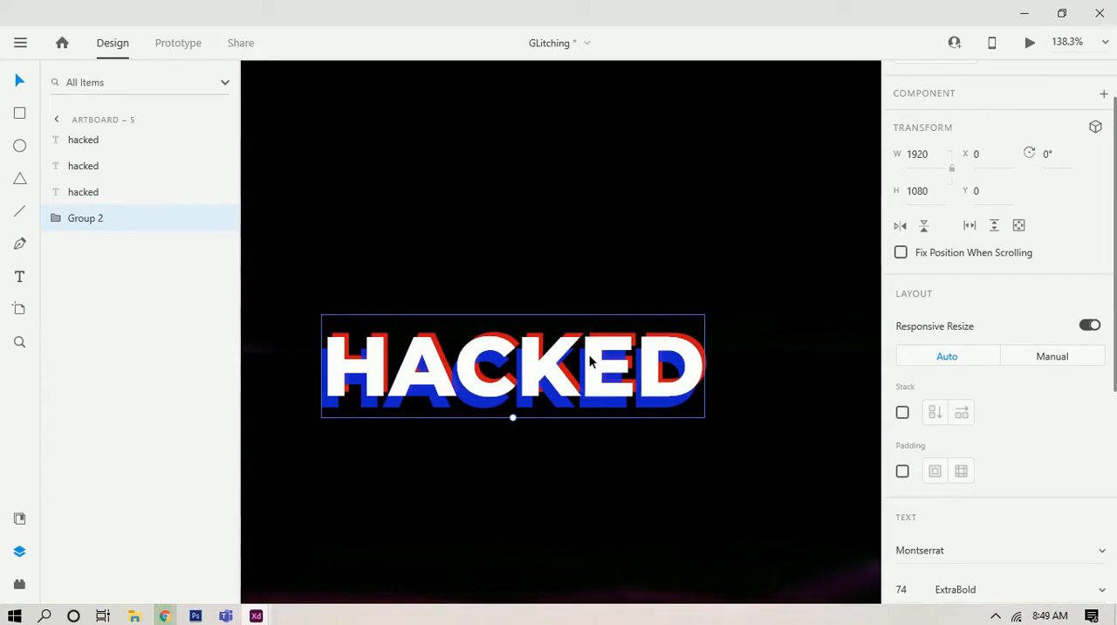
{"action": "left_click", "coordinate": [105, 199]}
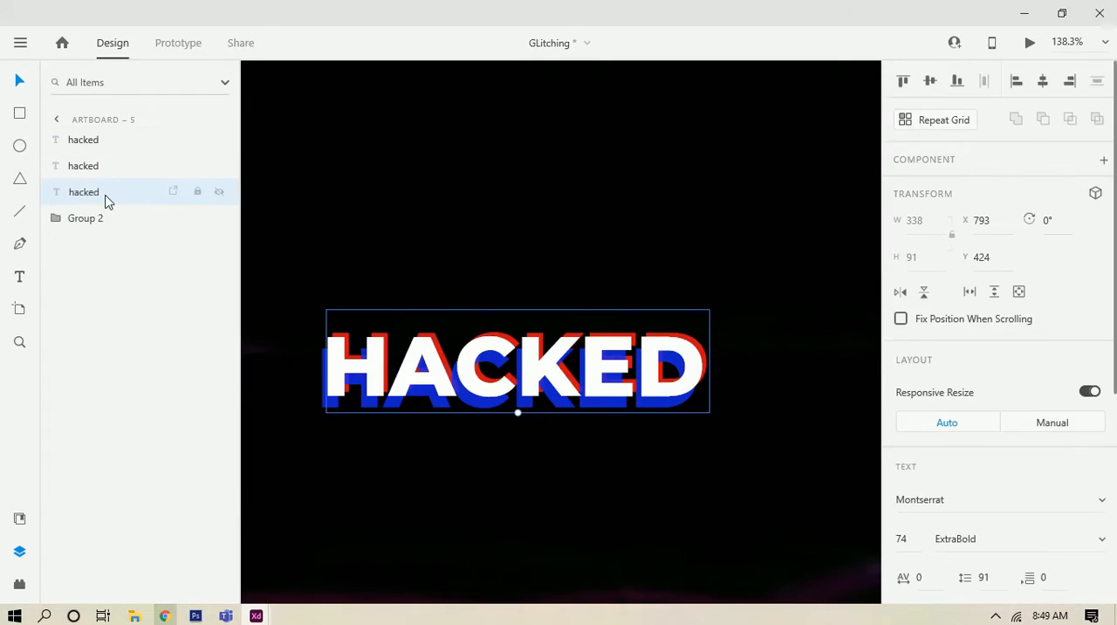
{"action": "left_click", "coordinate": [100, 150], "text": "shift"}
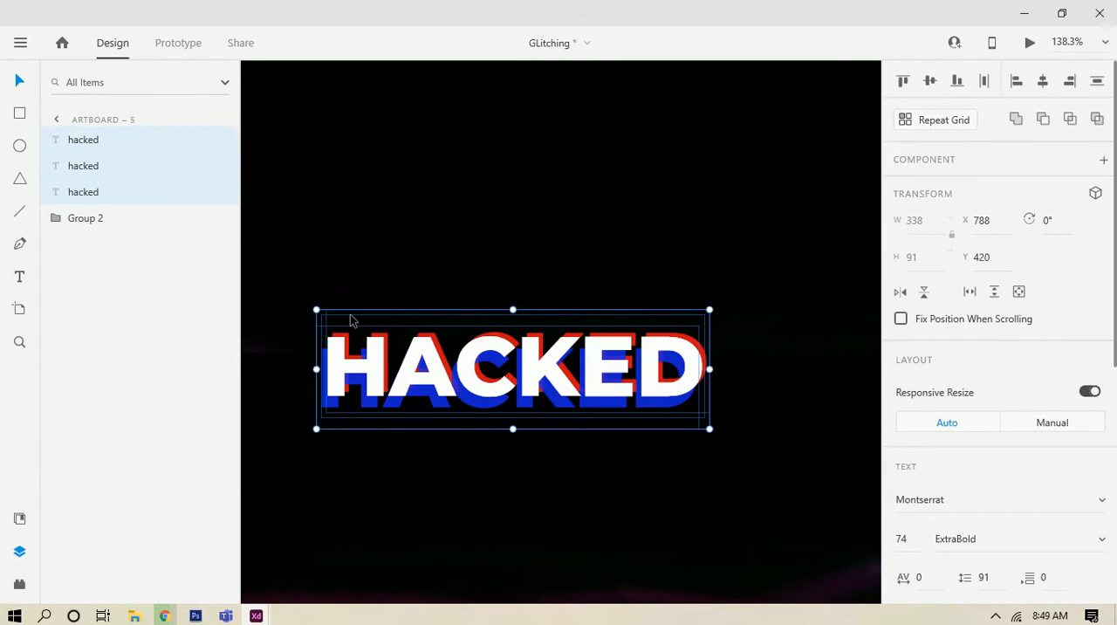
{"action": "key", "text": "ctrl+g"}
Step: Move the HACKED group to the middle of the artboard, at X 805, Y 447
{"action": "left_click_drag", "start_coordinate": [548, 402], "coordinate": [578, 402]}
{"action": "scroll", "coordinate": [574, 391], "scroll_direction": "down", "scroll_amount": 6}
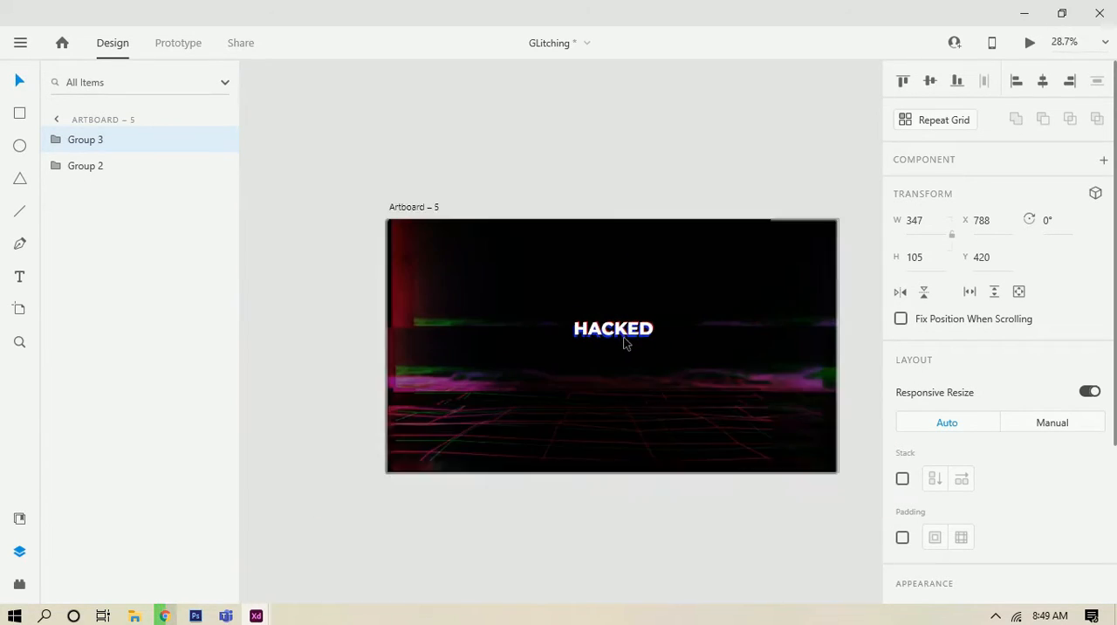
{"action": "scroll", "coordinate": [642, 341], "scroll_direction": "up", "scroll_amount": 1}
{"action": "left_click_drag", "start_coordinate": [642, 341], "coordinate": [624, 347]}
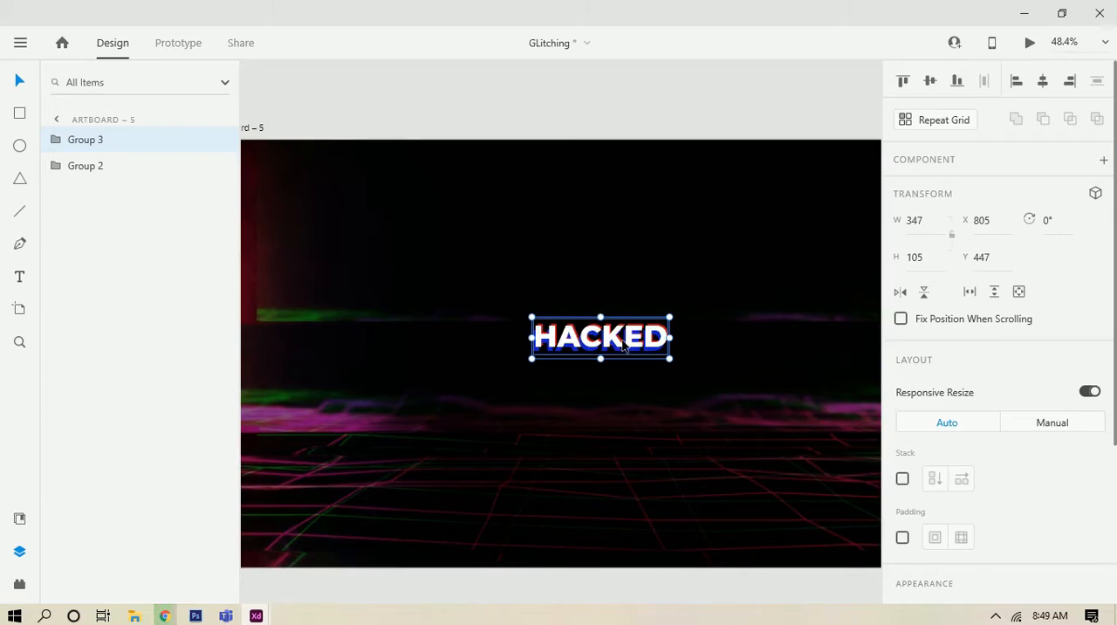
{"action": "scroll", "coordinate": [624, 346], "scroll_direction": "up", "scroll_amount": 6}
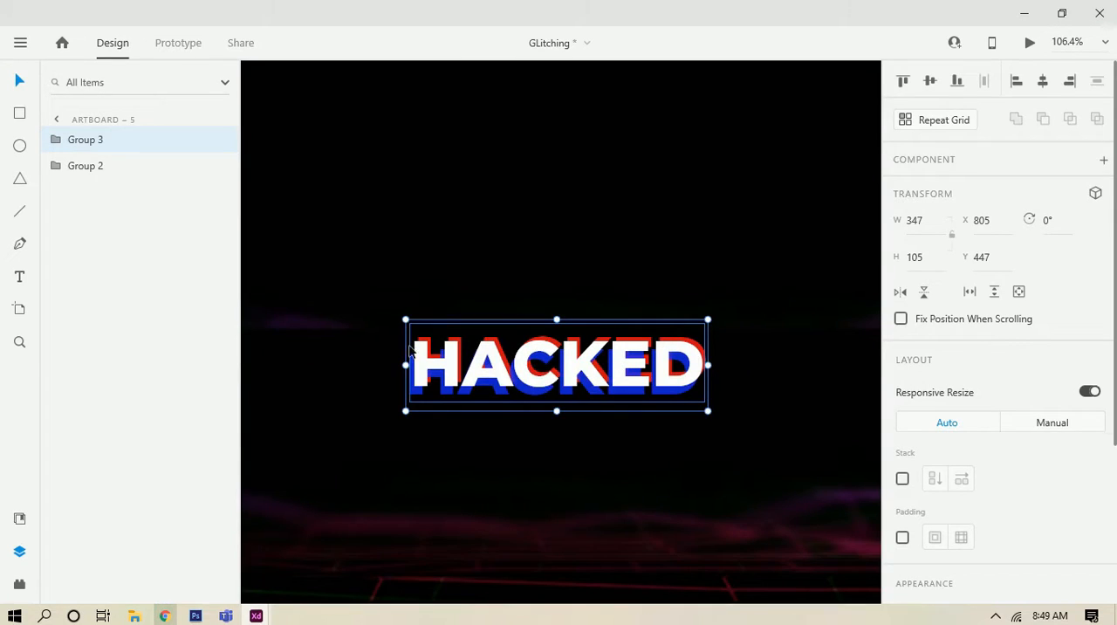
Step: Draw a white rectangle 347 wide and 33 high over the upper part of HACKED, at X 805, Y 453
{"action": "left_click", "coordinate": [369, 265]}
{"action": "left_click_drag", "start_coordinate": [496, 369], "coordinate": [428, 352]}
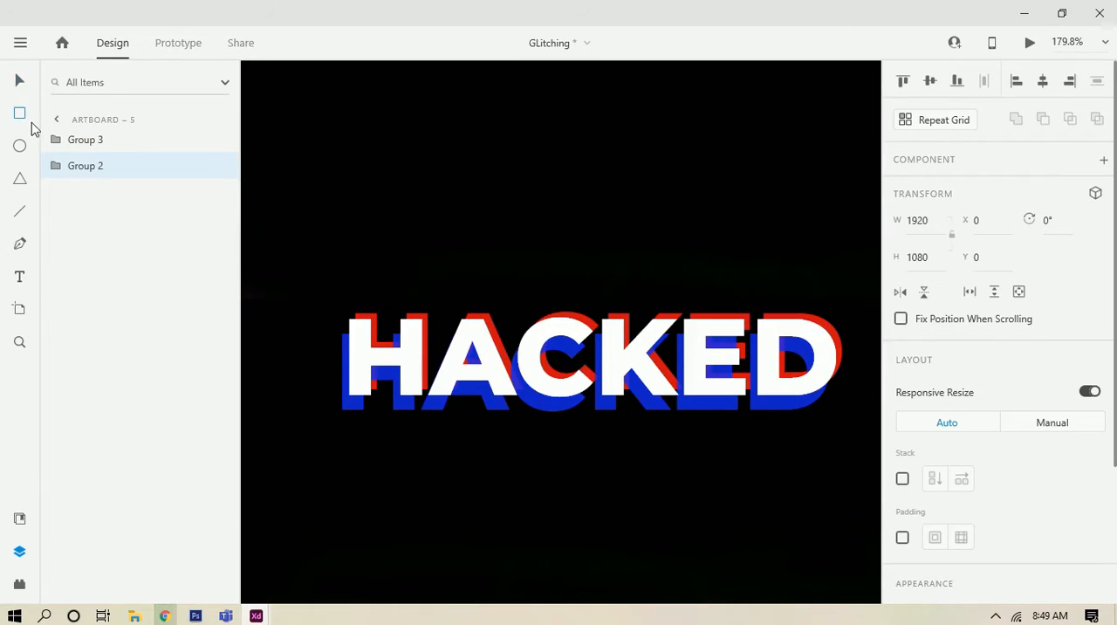
{"action": "left_click_drag", "start_coordinate": [336, 294], "coordinate": [852, 348]}
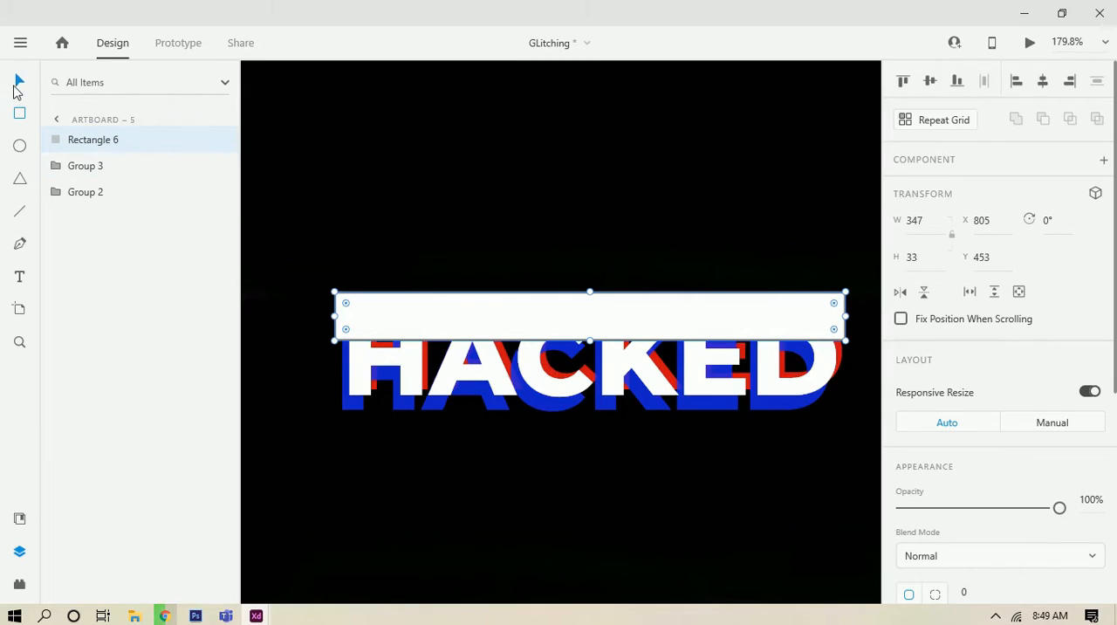
{"action": "left_click", "coordinate": [16, 84]}
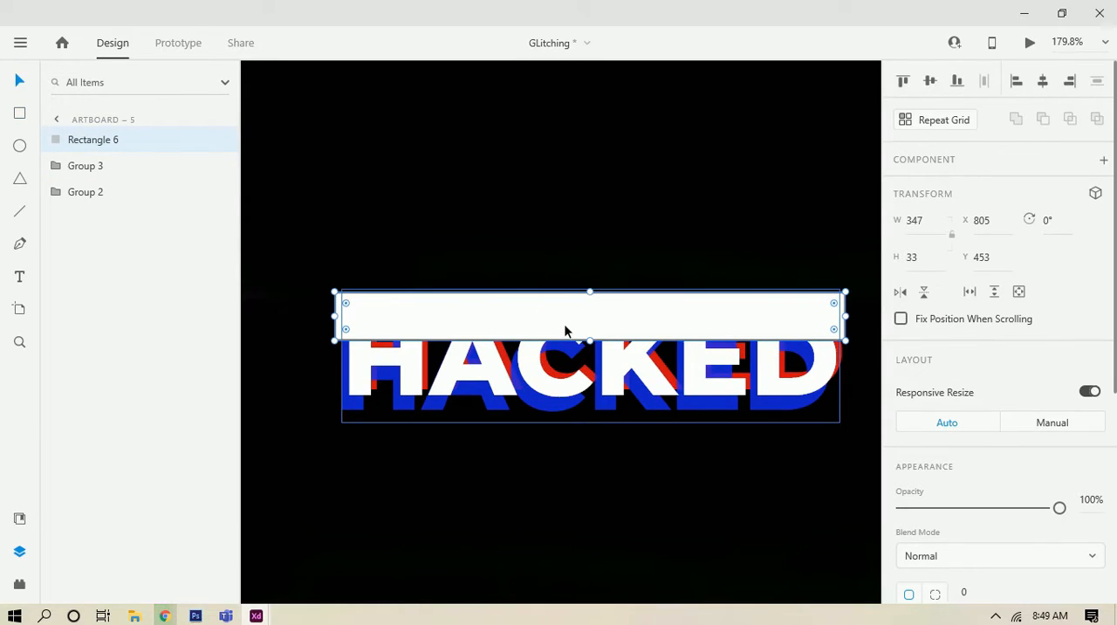
Step: Duplicate the white strip twice and stack the copies directly below it, at Y 486 and Y 519
{"action": "key", "text": "ctrl+d"}
{"action": "left_click_drag", "start_coordinate": [564, 327], "coordinate": [564, 418]}
{"action": "key", "text": "ctrl+d"}
{"action": "scroll", "coordinate": [564, 418], "scroll_direction": "down", "scroll_amount": 6}
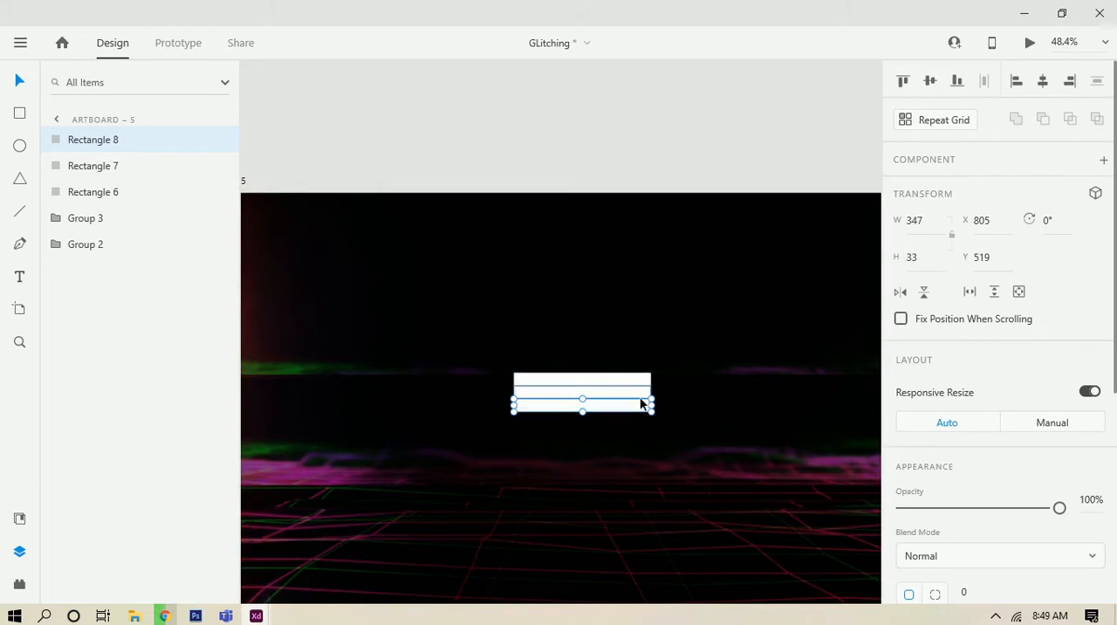
Step: Make two copies of the HACKED group, placing one at X 1270 and the other at X 372, both at Y 447
{"action": "scroll", "coordinate": [639, 402], "scroll_direction": "up", "scroll_amount": 4}
{"action": "left_click", "coordinate": [103, 220]}
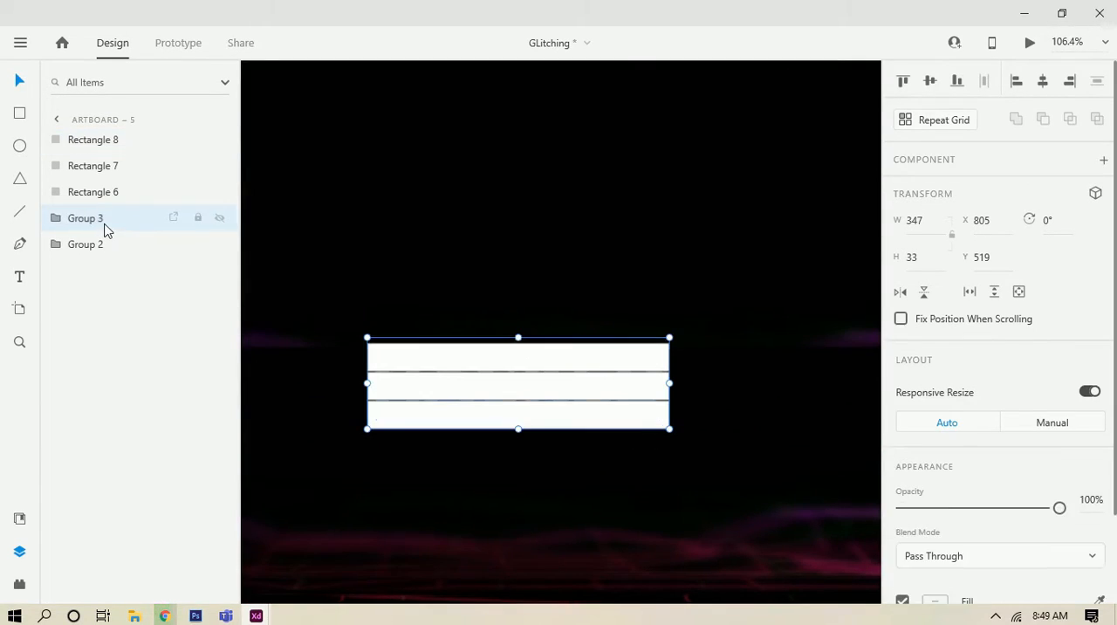
{"action": "scroll", "coordinate": [416, 365], "scroll_direction": "down", "scroll_amount": 4}
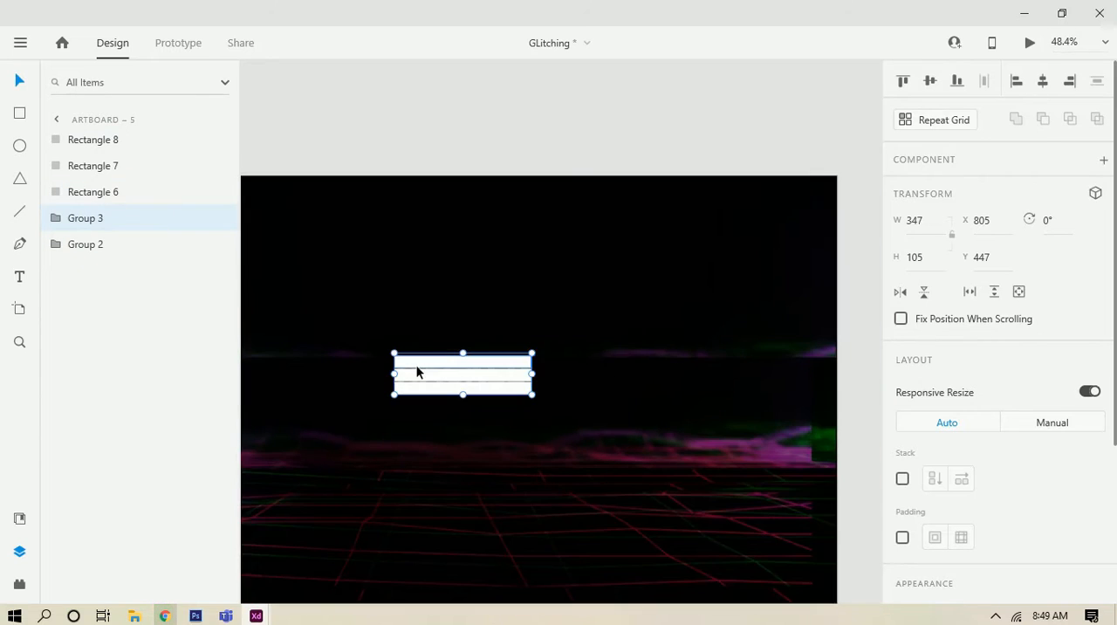
{"action": "key", "text": "ctrl+v"}
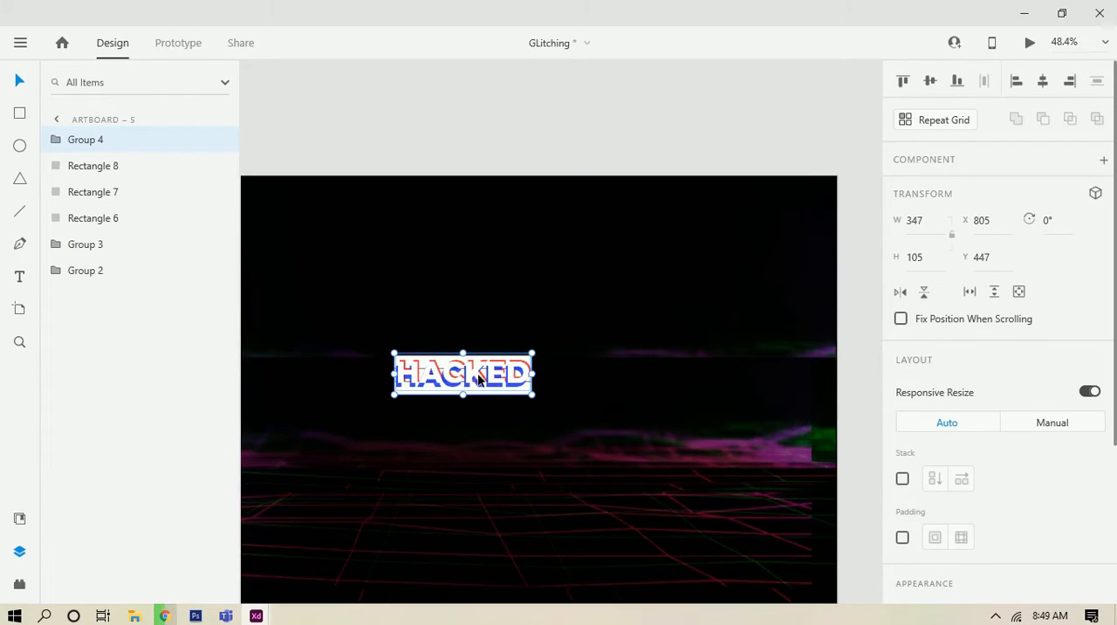
{"action": "left_click_drag", "start_coordinate": [478, 377], "coordinate": [650, 409]}
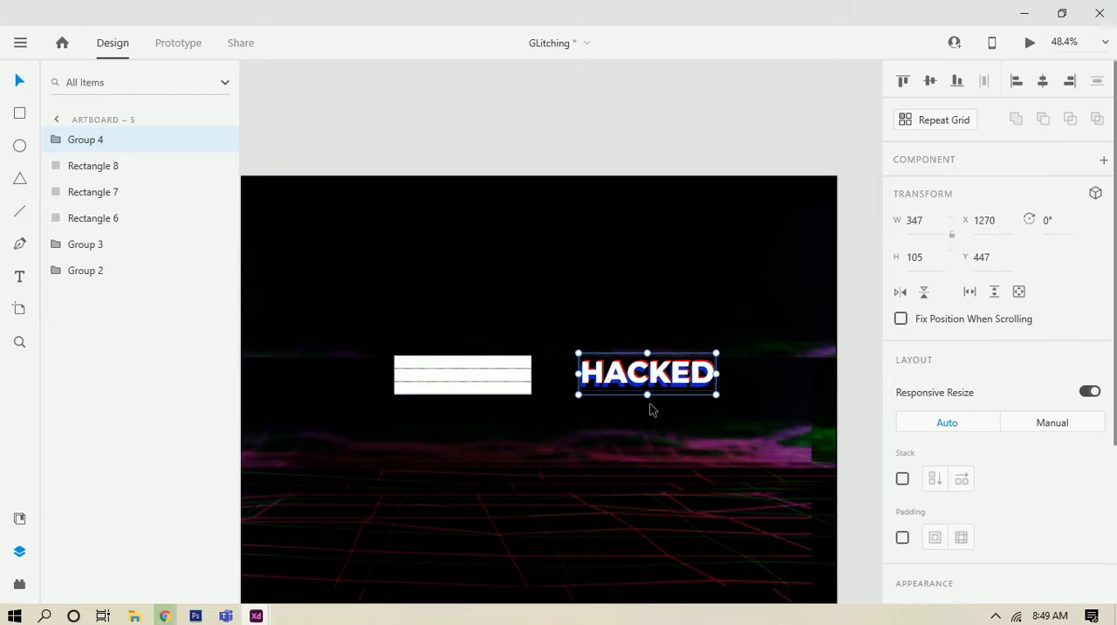
{"action": "key", "text": "space"}
{"action": "left_click_drag", "start_coordinate": [568, 443], "coordinate": [673, 457]}
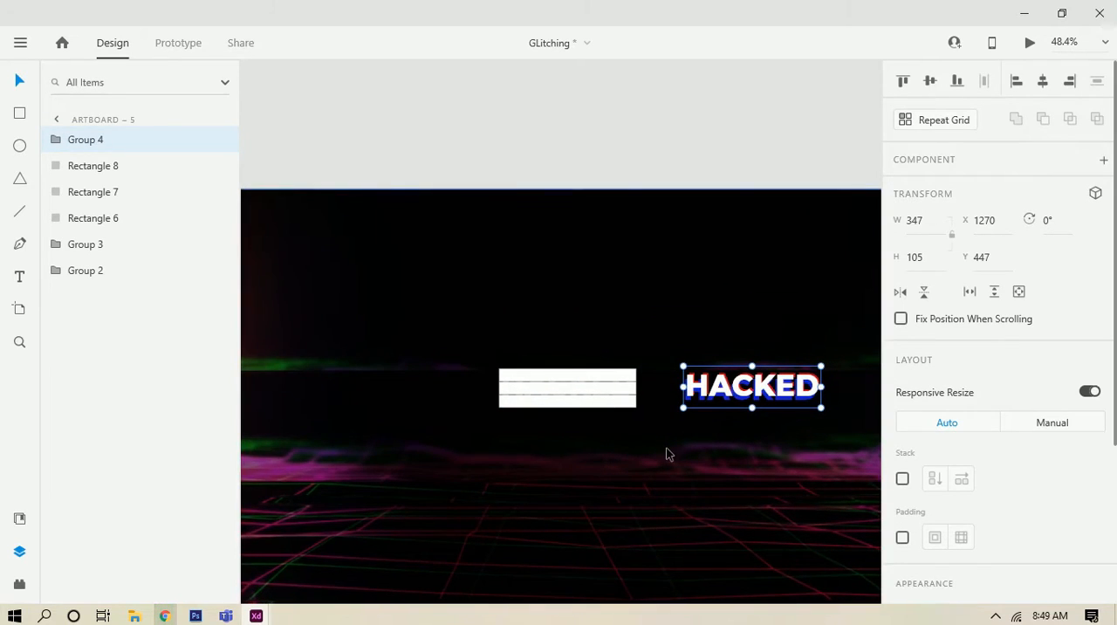
{"action": "key", "text": "ctrl+d"}
{"action": "left_click_drag", "start_coordinate": [729, 395], "coordinate": [369, 402]}
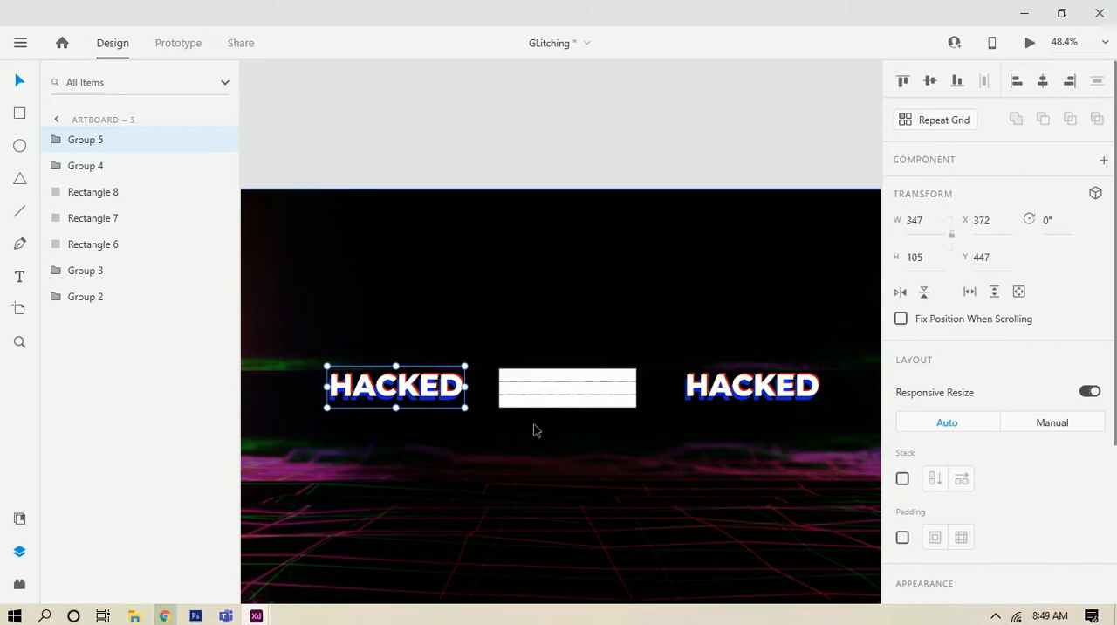
Step: Move the top white strip onto the left HACKED copy and the bottom strip onto the right HACKED copy
{"action": "scroll", "coordinate": [569, 385], "scroll_direction": "up", "scroll_amount": 5}
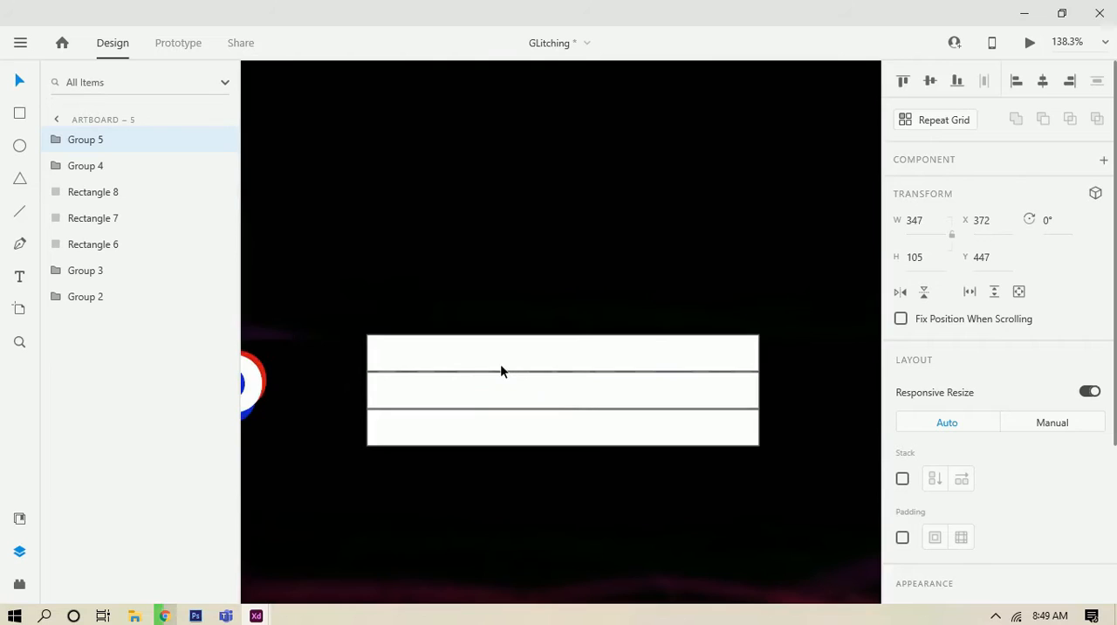
{"action": "scroll", "coordinate": [500, 371], "scroll_direction": "down", "scroll_amount": 5}
{"action": "left_click", "coordinate": [604, 381]}
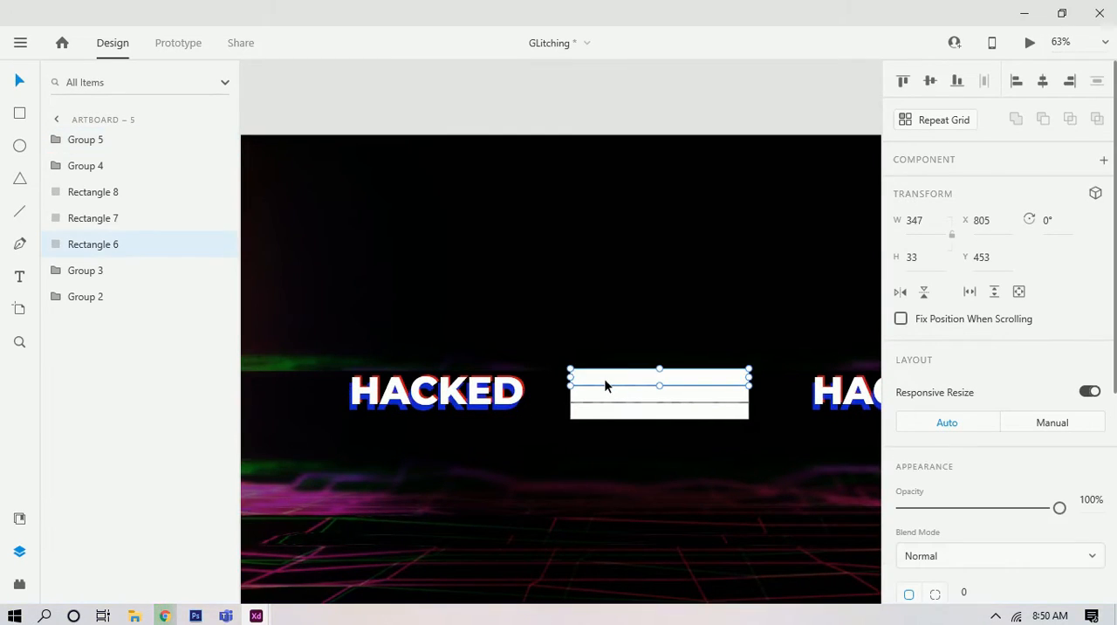
{"action": "left_click_drag", "start_coordinate": [616, 384], "coordinate": [410, 388]}
{"action": "left_click_drag", "start_coordinate": [593, 387], "coordinate": [417, 392]}
{"action": "left_click", "coordinate": [457, 413]}
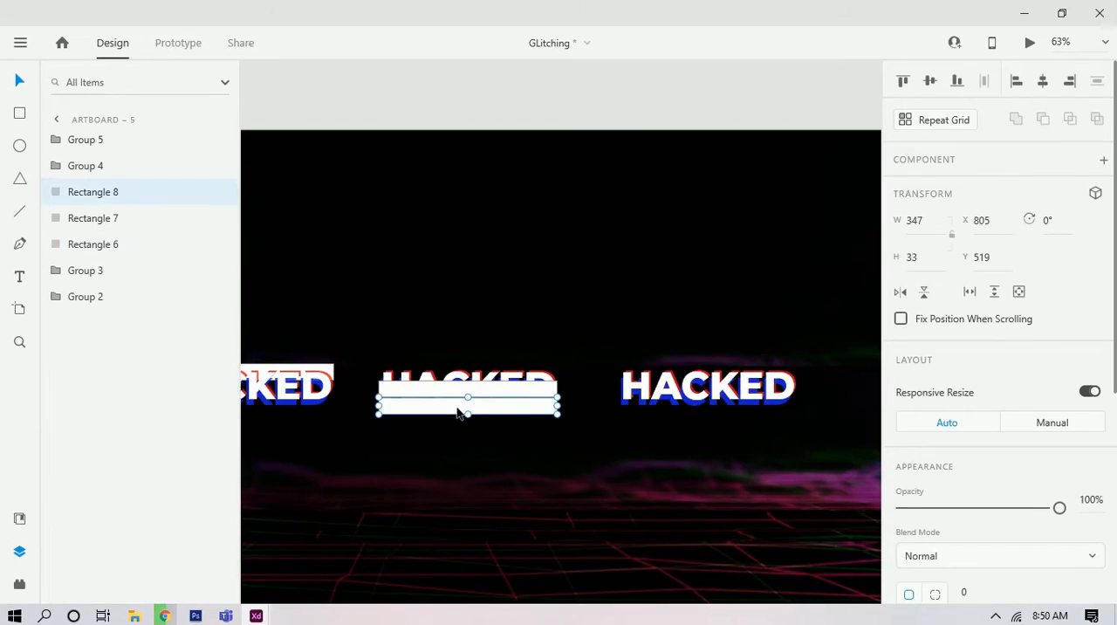
{"action": "left_click_drag", "start_coordinate": [521, 410], "coordinate": [757, 420]}
Step: Mask the middle HACKED group with the middle white strip
{"action": "left_click", "coordinate": [532, 389]}
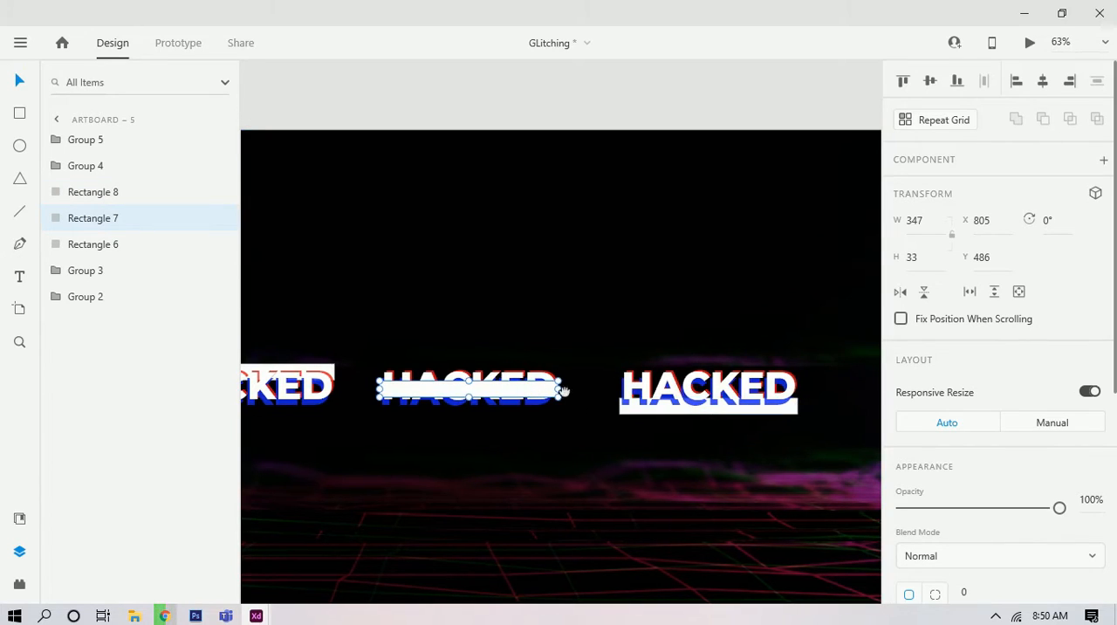
{"action": "left_click_drag", "start_coordinate": [716, 388], "coordinate": [852, 389]}
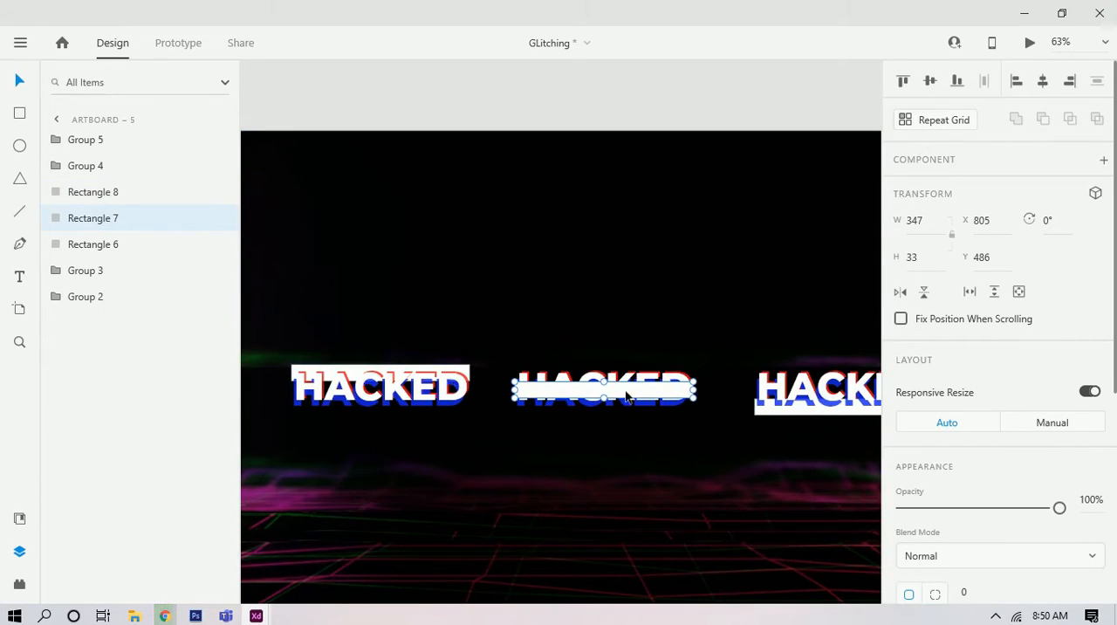
{"action": "scroll", "coordinate": [617, 394], "scroll_direction": "up", "scroll_amount": 2}
{"action": "scroll", "coordinate": [626, 402], "scroll_direction": "up", "scroll_amount": 3}
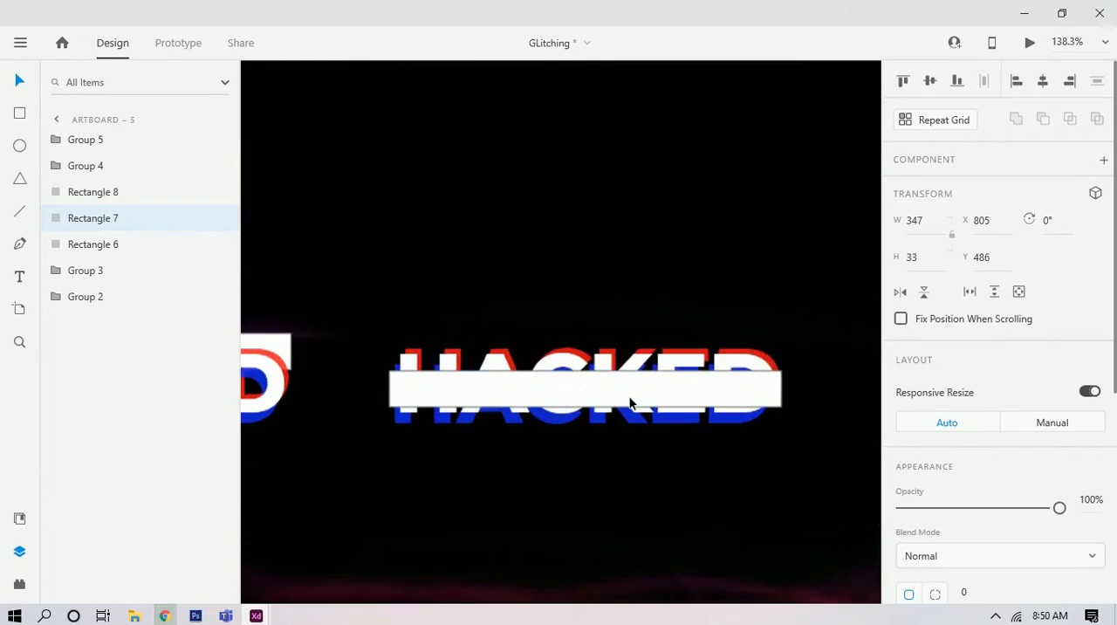
{"action": "left_click", "coordinate": [682, 368], "text": "shift"}
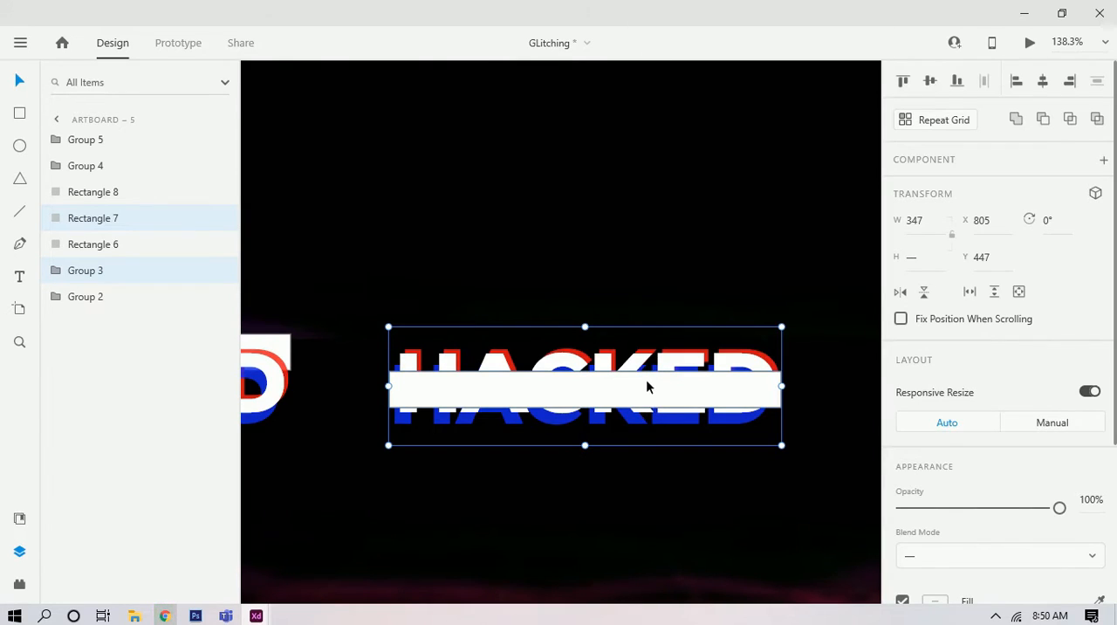
{"action": "right_click", "coordinate": [647, 381]}
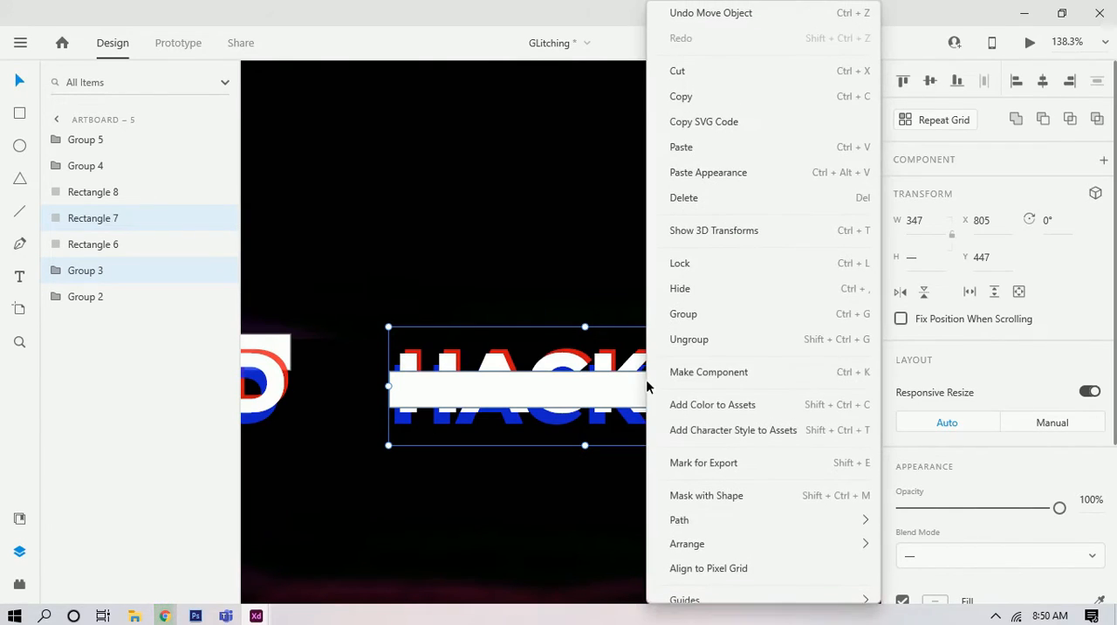
{"action": "left_click", "coordinate": [706, 494]}
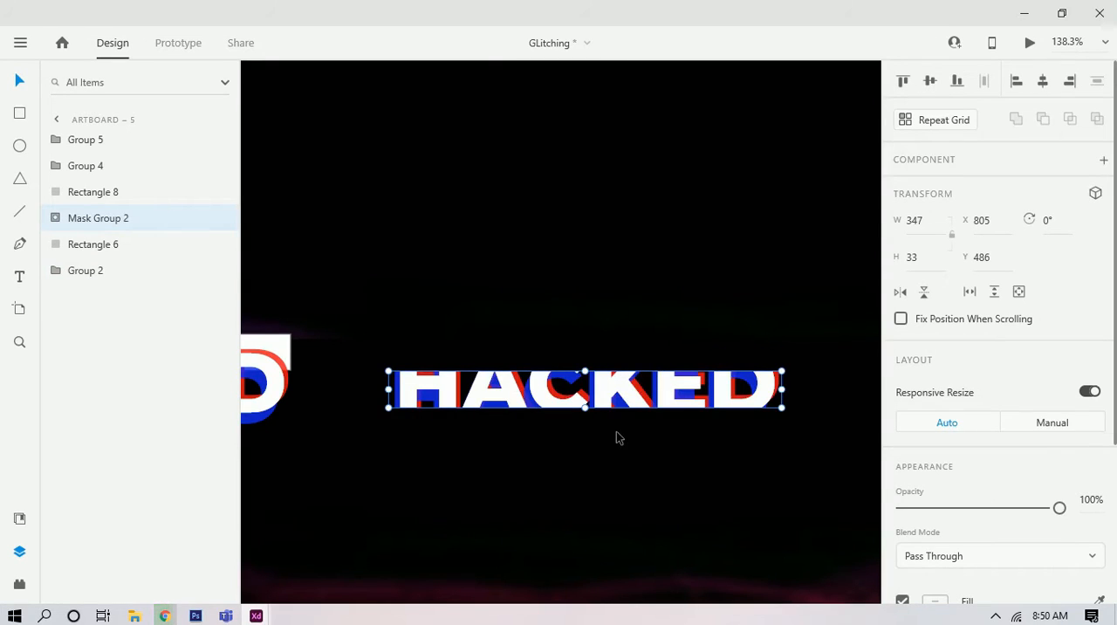
Step: Shift the right HACKED copy slightly right of its white strip, to X 1279, Y 447
{"action": "scroll", "coordinate": [616, 432], "scroll_direction": "down", "scroll_amount": 3}
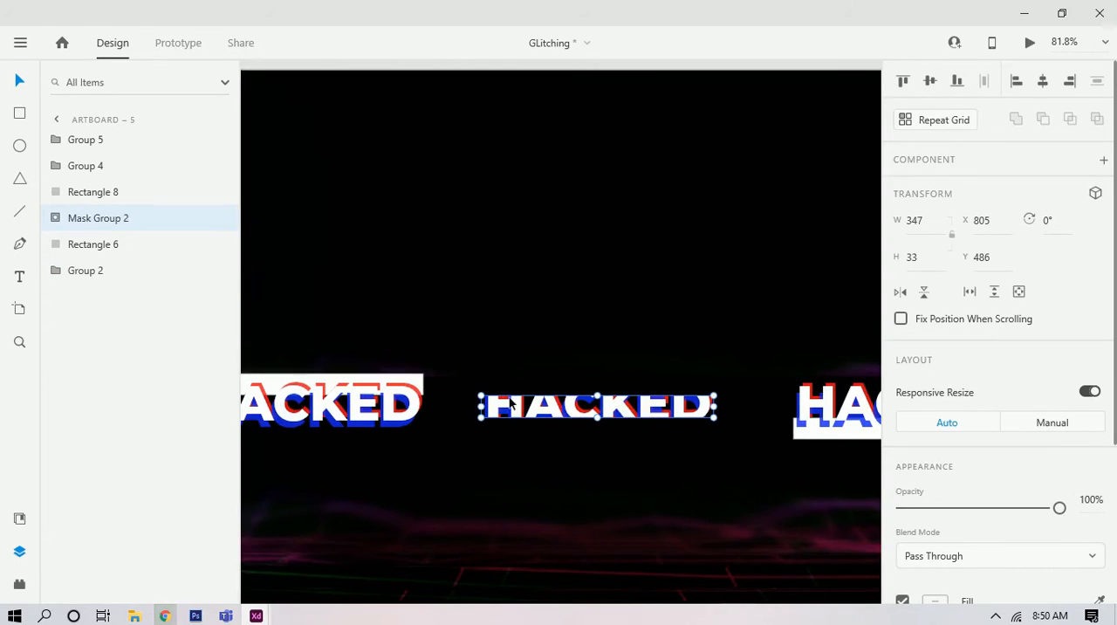
{"action": "left_click_drag", "start_coordinate": [701, 466], "coordinate": [522, 469]}
{"action": "left_click_drag", "start_coordinate": [607, 470], "coordinate": [530, 478]}
{"action": "left_click", "coordinate": [593, 441]}
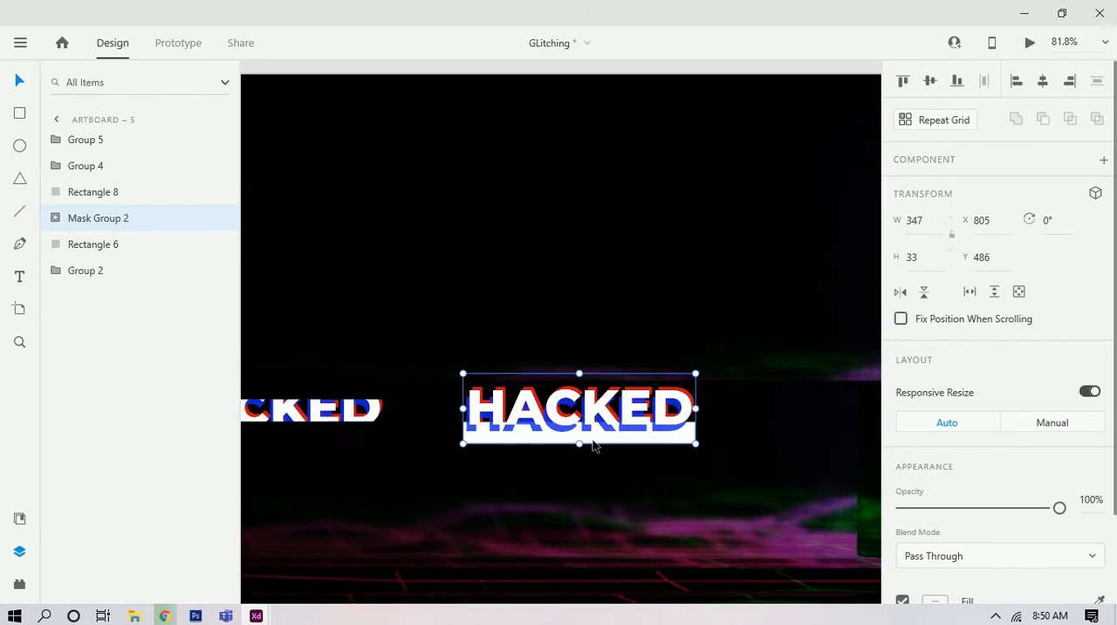
{"action": "left_click", "coordinate": [592, 445]}
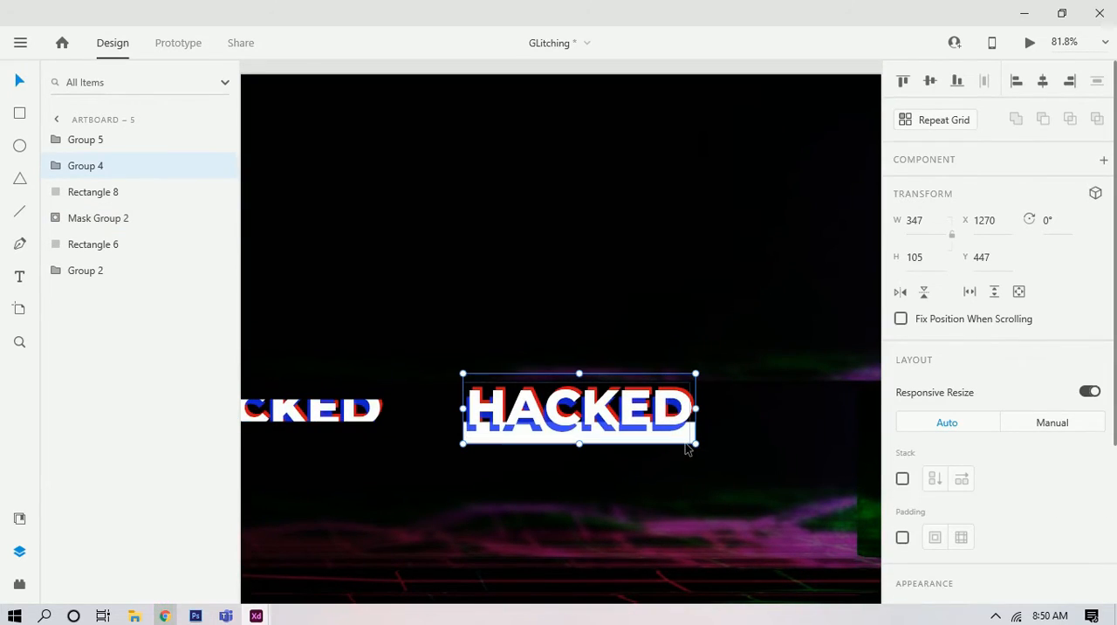
{"action": "left_click", "coordinate": [691, 471]}
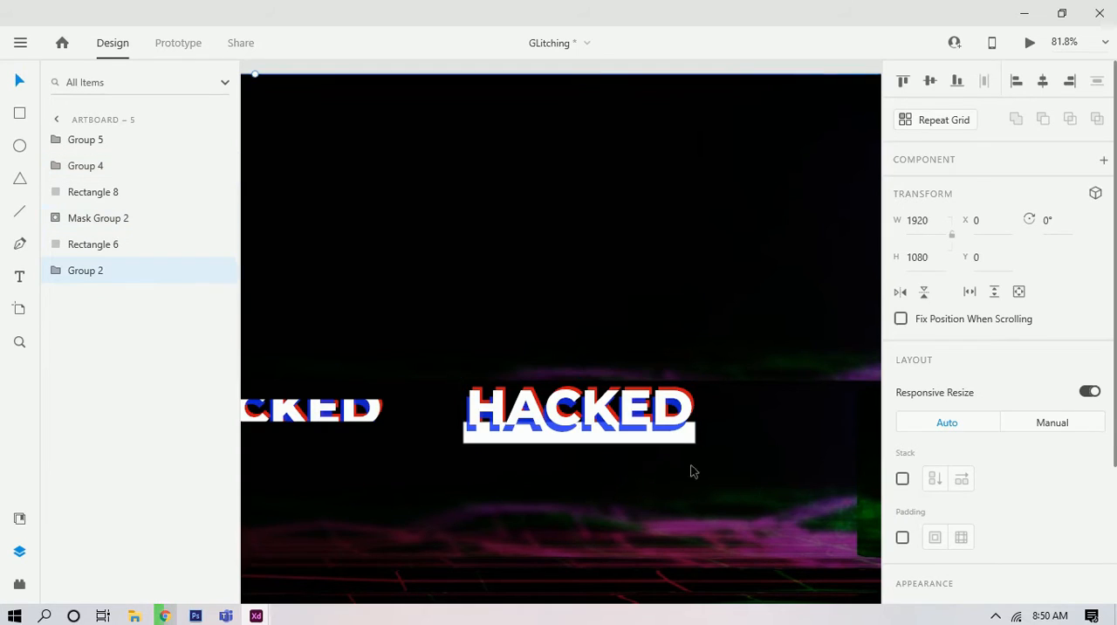
{"action": "scroll", "coordinate": [502, 445], "scroll_direction": "up", "scroll_amount": 2}
{"action": "double_click", "coordinate": [525, 425]}
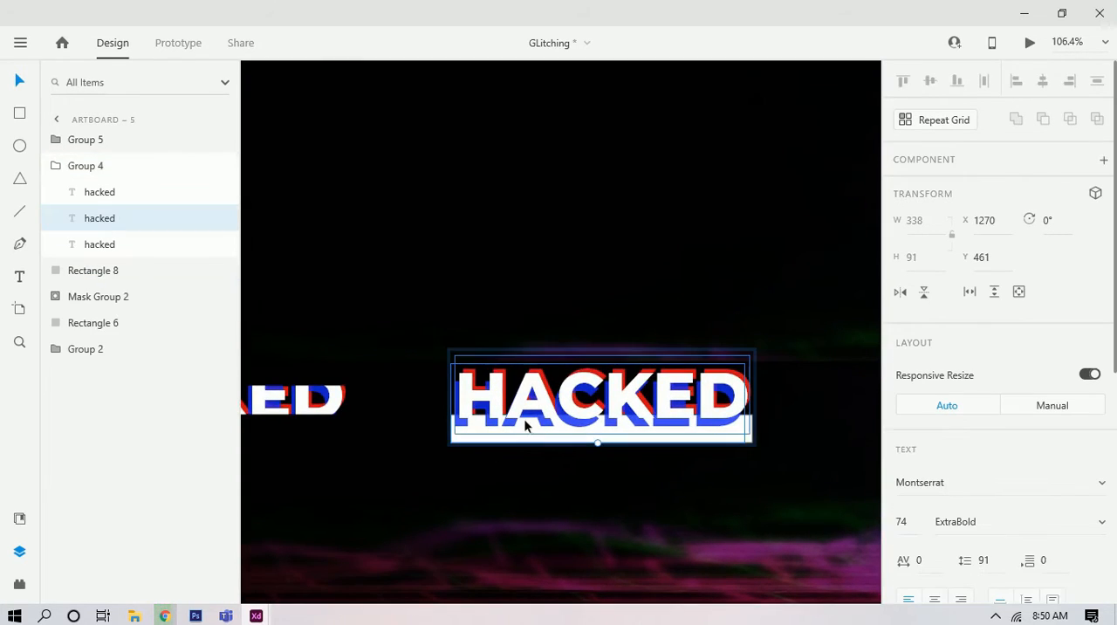
{"action": "left_click", "coordinate": [546, 451]}
{"action": "left_click_drag", "start_coordinate": [546, 417], "coordinate": [554, 418]}
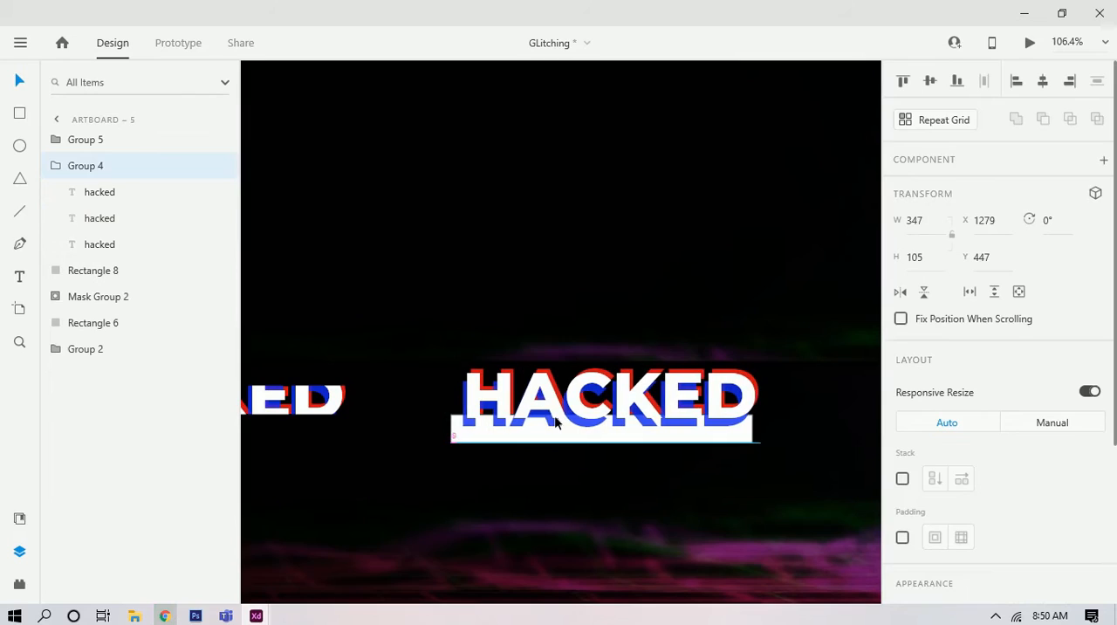
{"action": "left_click", "coordinate": [456, 419], "text": "shift"}
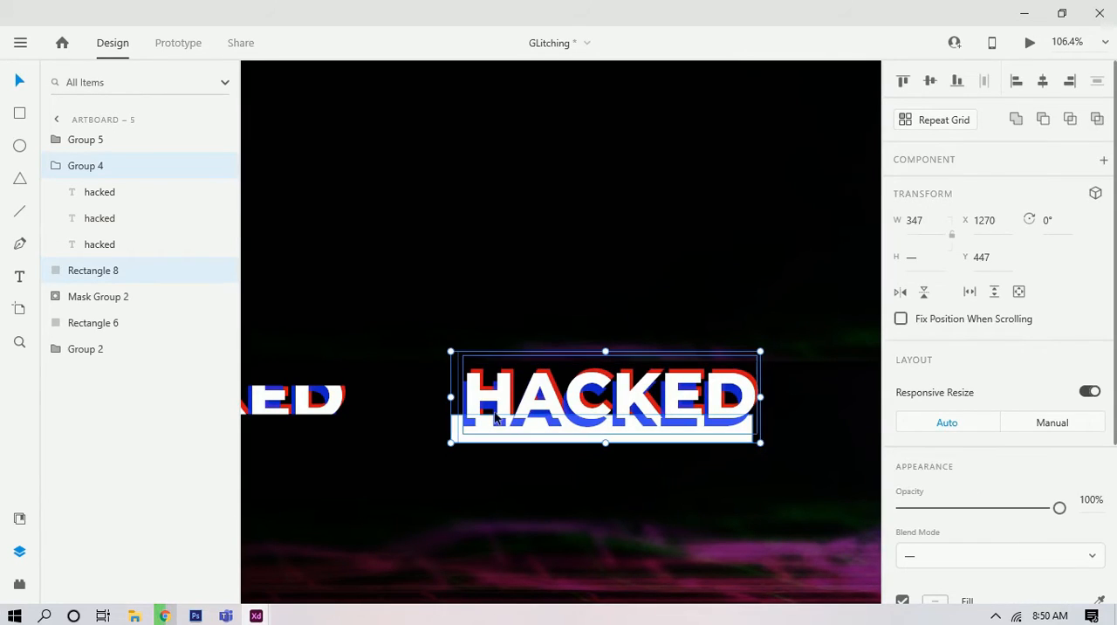
{"action": "right_click", "coordinate": [545, 415]}
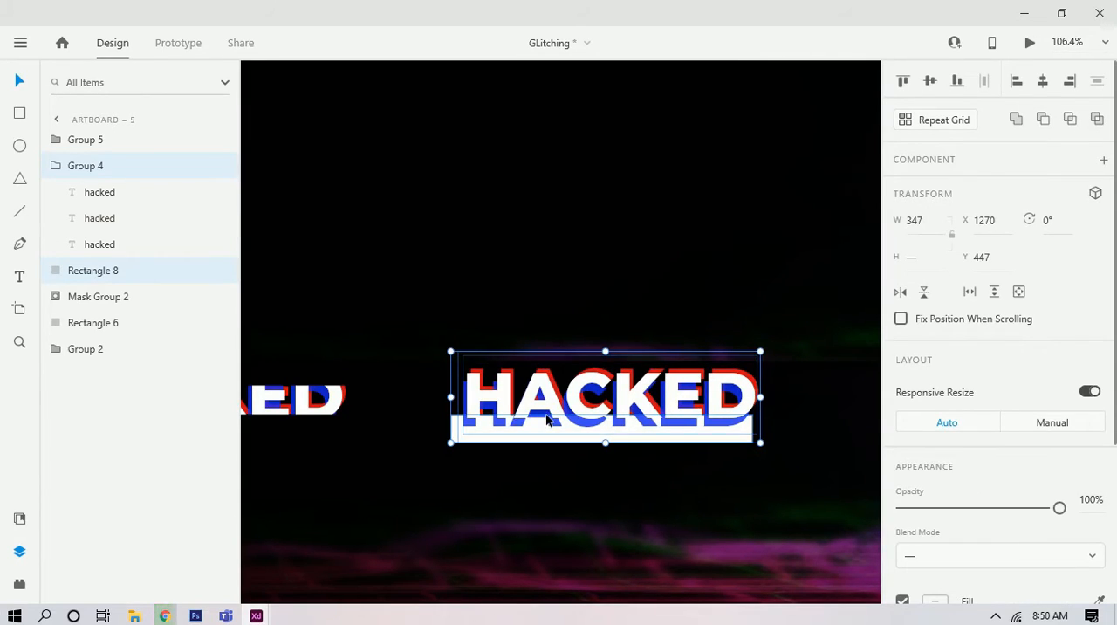
{"action": "right_click", "coordinate": [546, 414]}
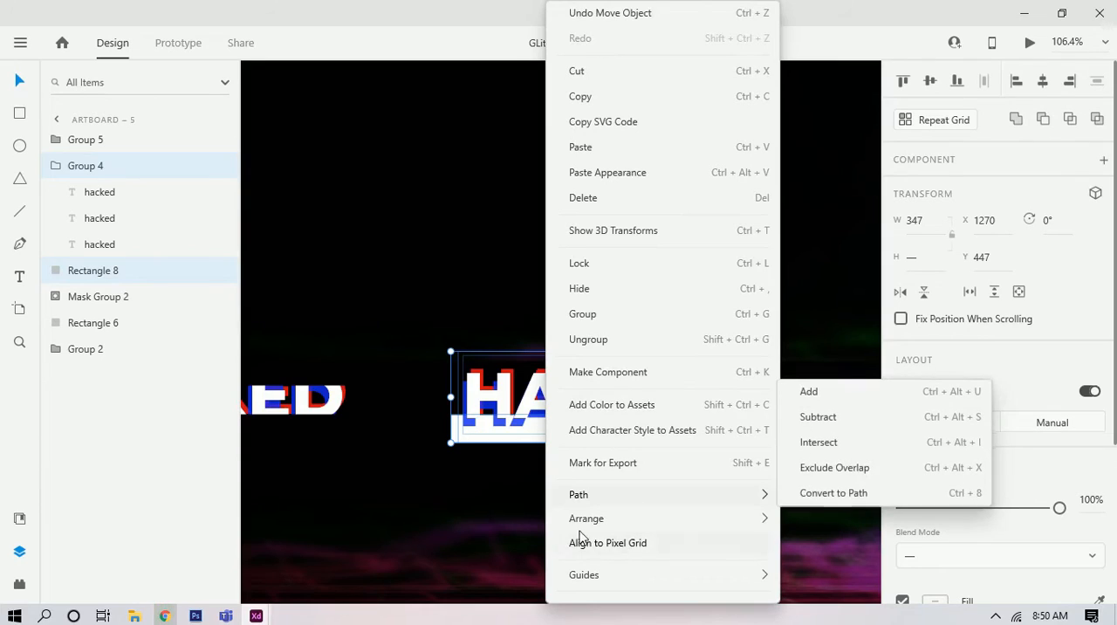
{"action": "left_click", "coordinate": [471, 474]}
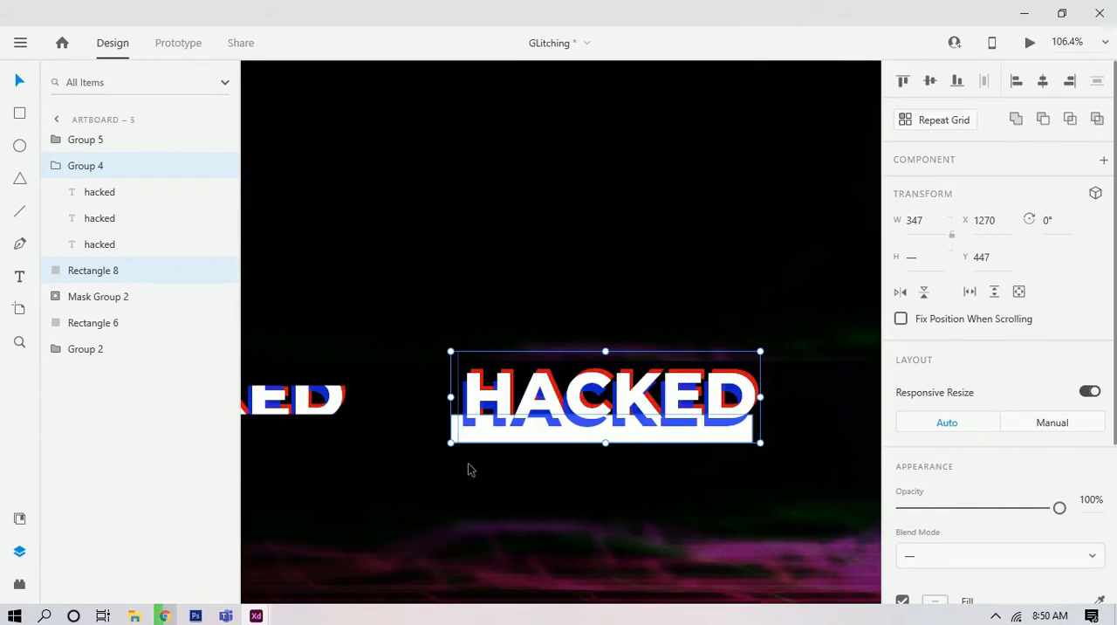
Step: Bring the bottom white strip in front of the right HACKED copy by cutting and pasting it in the same place
{"action": "left_click", "coordinate": [460, 449]}
{"action": "left_click", "coordinate": [455, 443]}
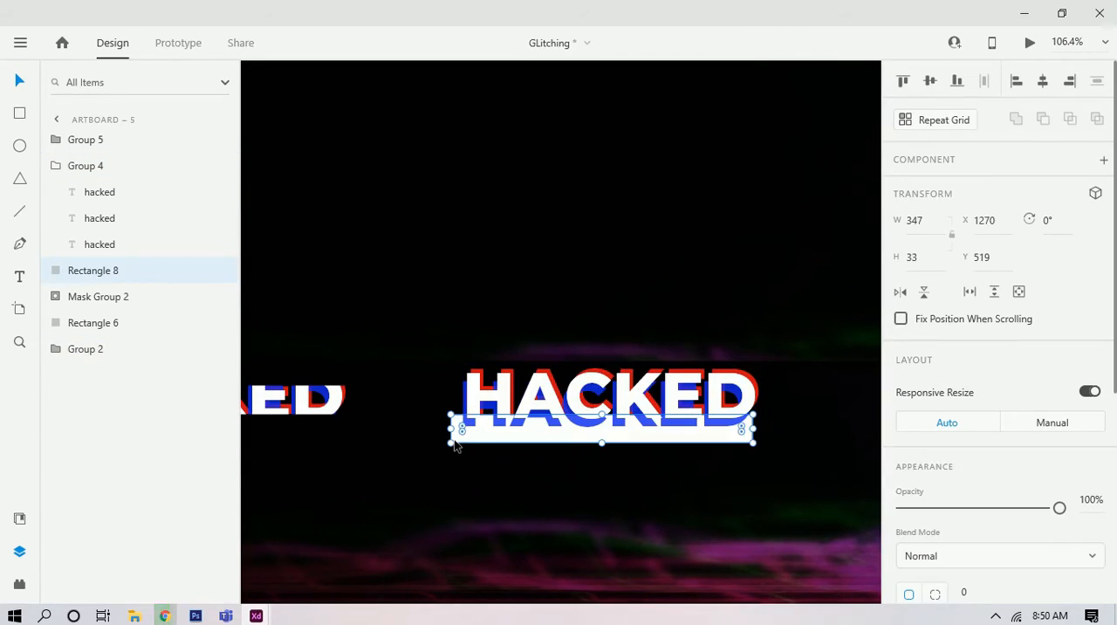
{"action": "key", "text": "Delete"}
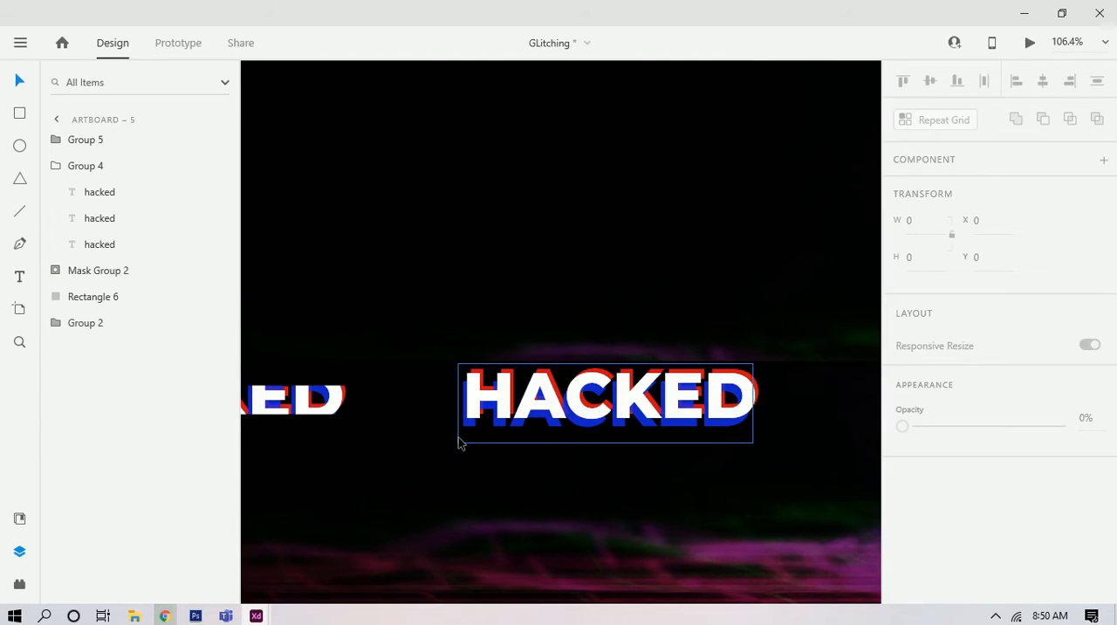
{"action": "key", "text": "ctrl+z"}
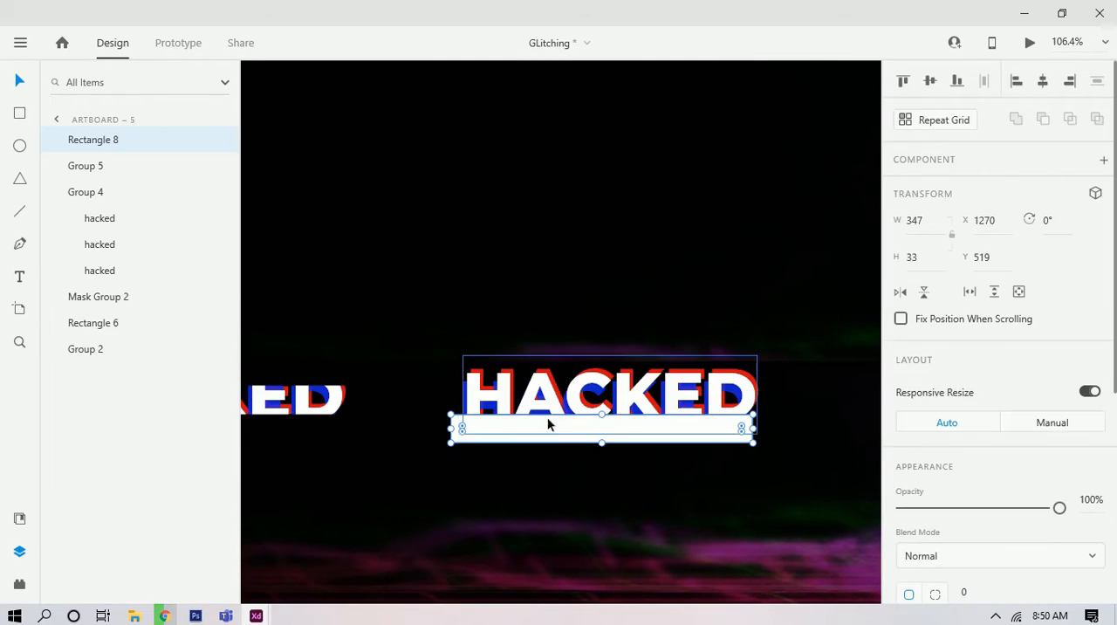
Step: Mask the right HACKED copy with the bottom white strip
{"action": "left_click", "coordinate": [567, 408], "text": "shift"}
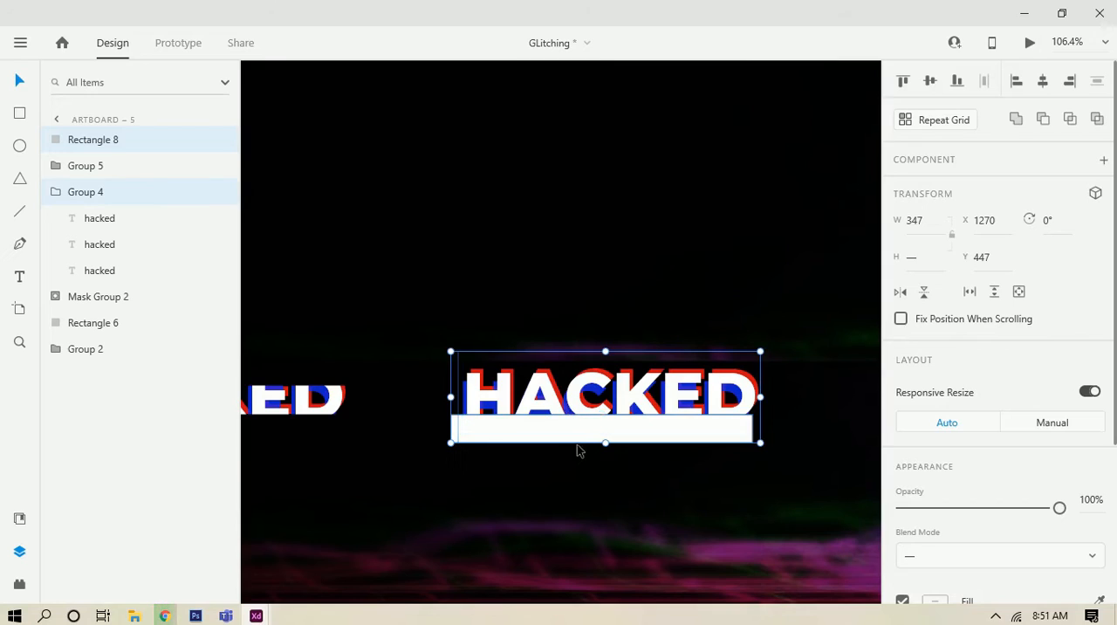
{"action": "right_click", "coordinate": [580, 426]}
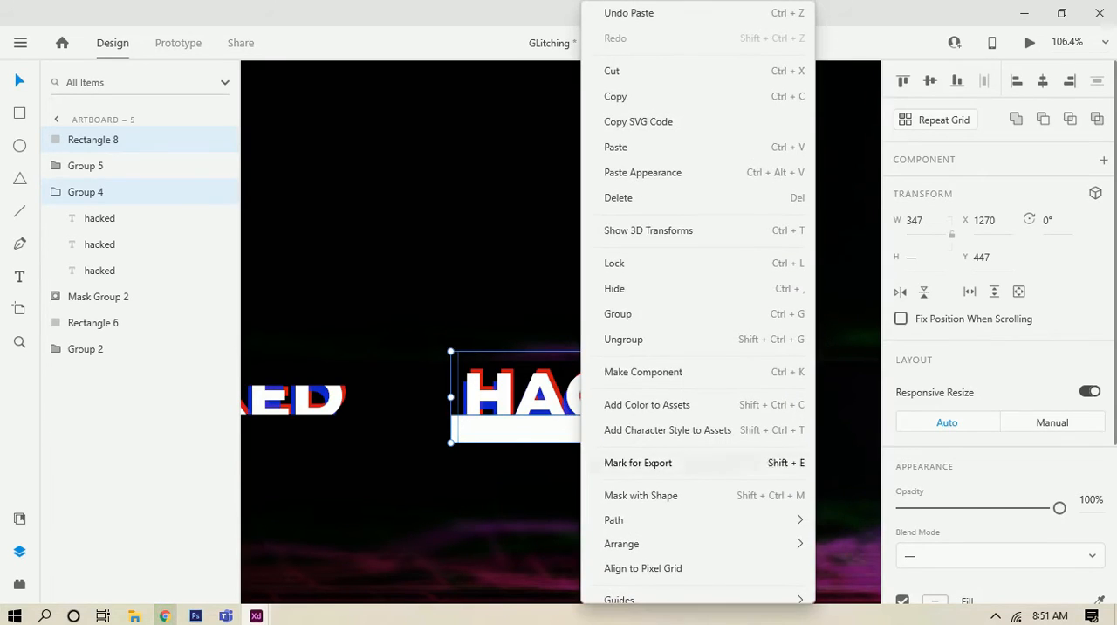
{"action": "left_click", "coordinate": [653, 496]}
Step: Bring the top white strip in front of the left HACKED copy by cutting and pasting it in the same place
{"action": "scroll", "coordinate": [598, 487], "scroll_direction": "down", "scroll_amount": 2}
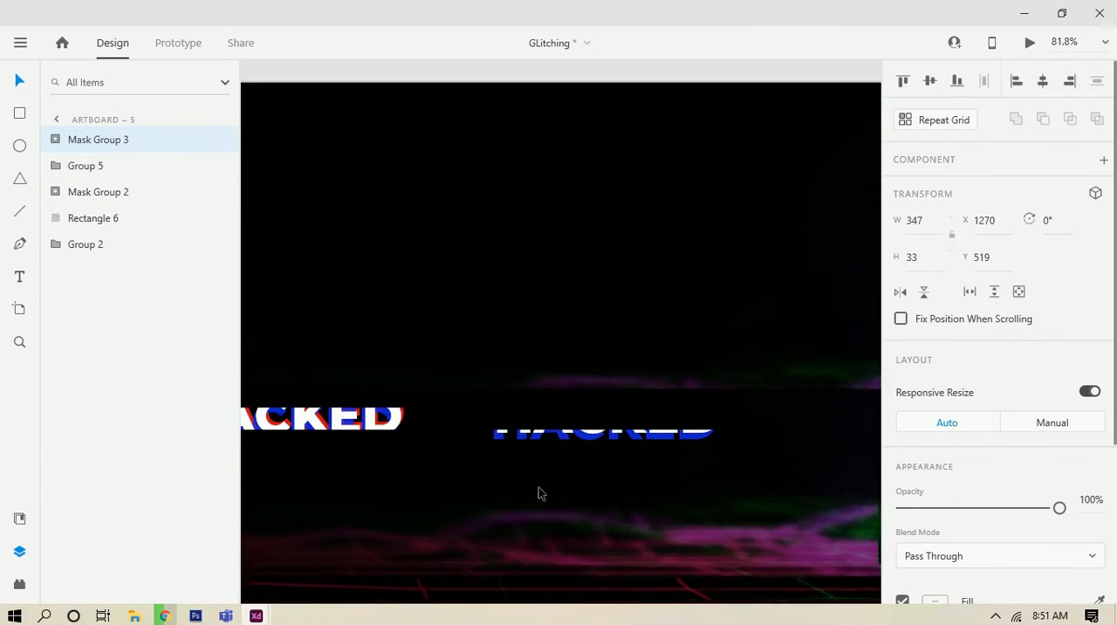
{"action": "left_click_drag", "start_coordinate": [544, 503], "coordinate": [905, 518]}
{"action": "left_click_drag", "start_coordinate": [445, 491], "coordinate": [655, 485]}
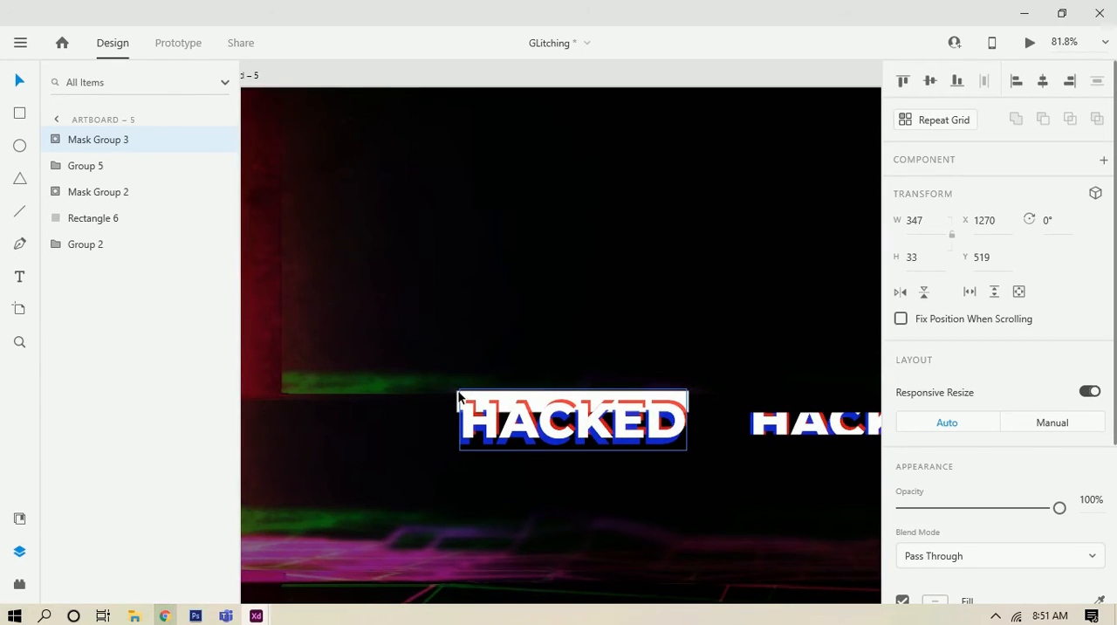
{"action": "scroll", "coordinate": [459, 398], "scroll_direction": "up", "scroll_amount": 5}
{"action": "left_click", "coordinate": [452, 371]}
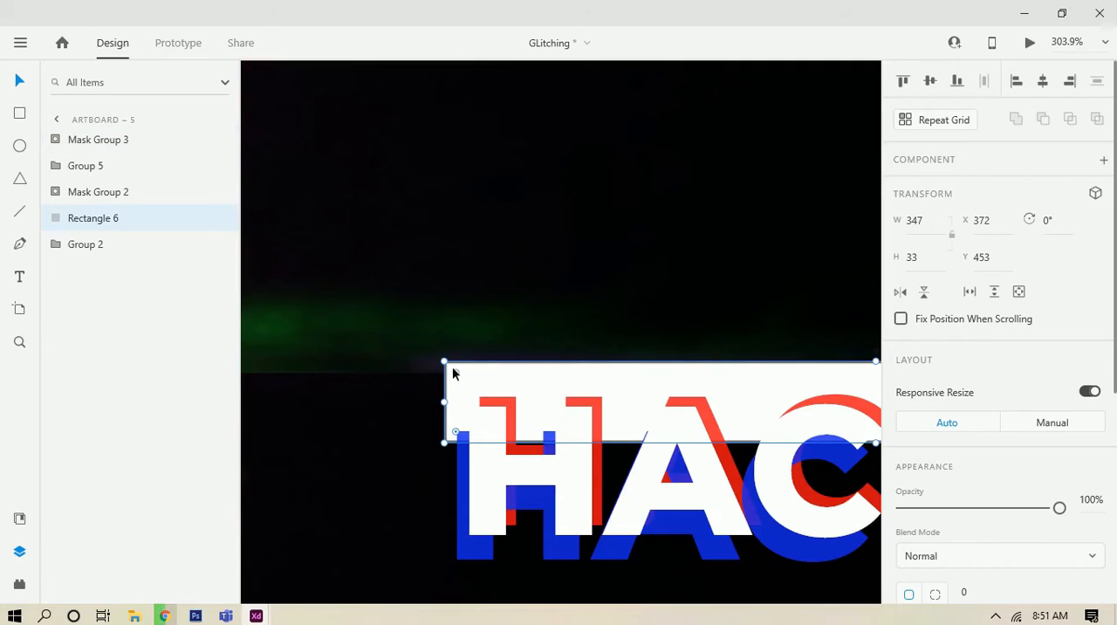
{"action": "key", "text": "ctrl+x"}
{"action": "key", "text": "ctrl+v"}
{"action": "scroll", "coordinate": [469, 378], "scroll_direction": "down", "scroll_amount": 2}
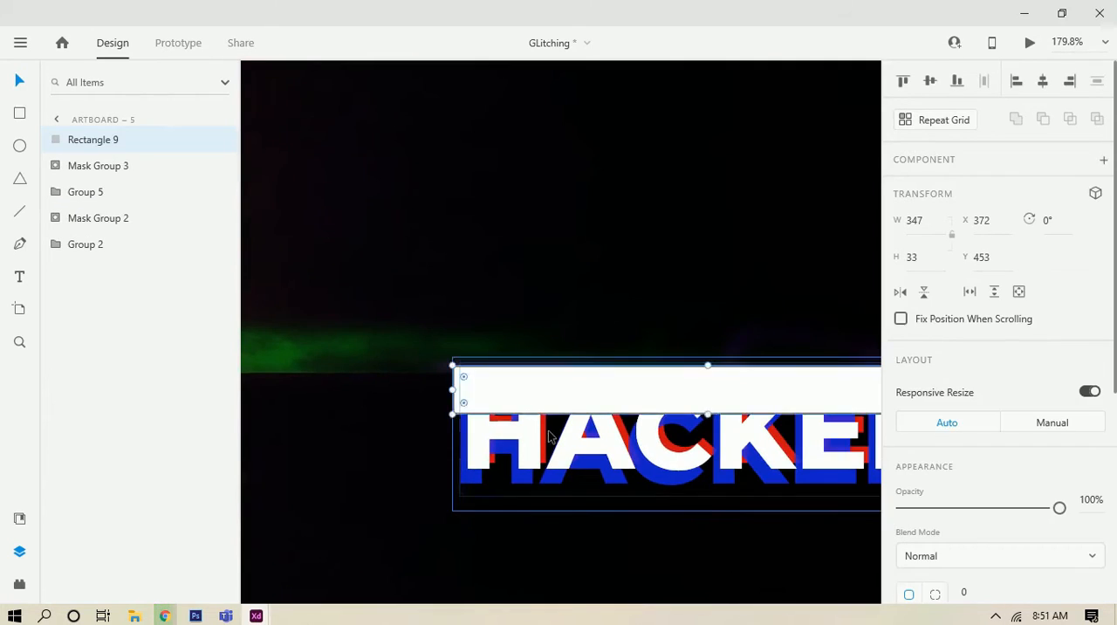
Step: Mask the left HACKED copy with the top white strip
{"action": "left_click", "coordinate": [548, 436], "text": "shift"}
{"action": "right_click", "coordinate": [548, 437]}
{"action": "left_click", "coordinate": [625, 496]}
Step: Move the masked top slice onto the middle HACKED slice, slightly offset to its left, at X 800, Y 453
{"action": "scroll", "coordinate": [621, 495], "scroll_direction": "down", "scroll_amount": 4}
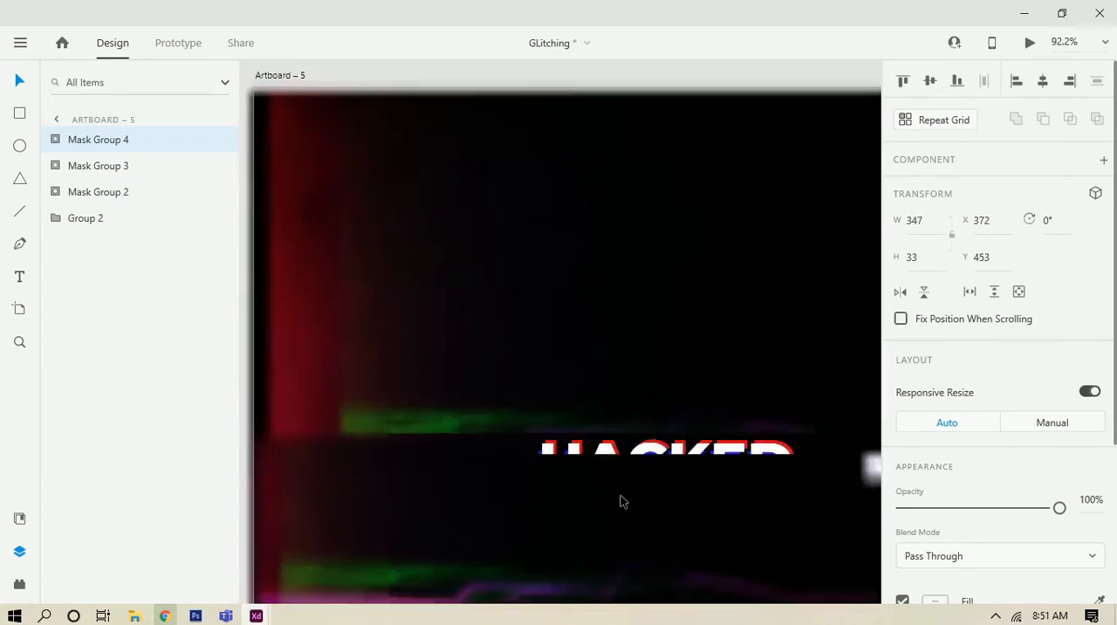
{"action": "left_click_drag", "start_coordinate": [630, 491], "coordinate": [429, 474]}
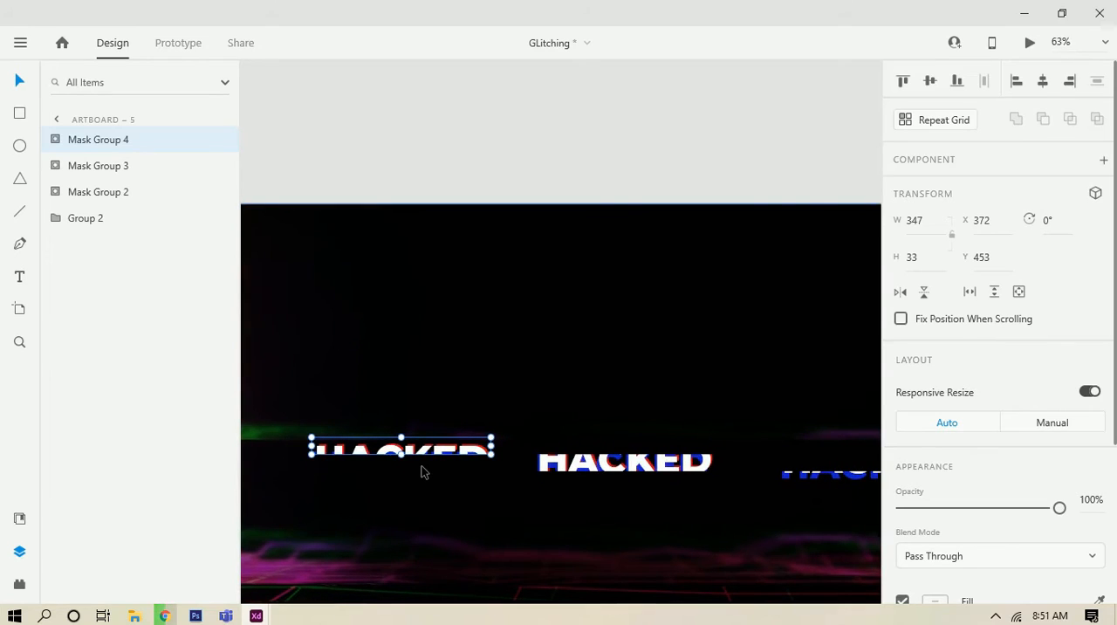
{"action": "left_click", "coordinate": [444, 479]}
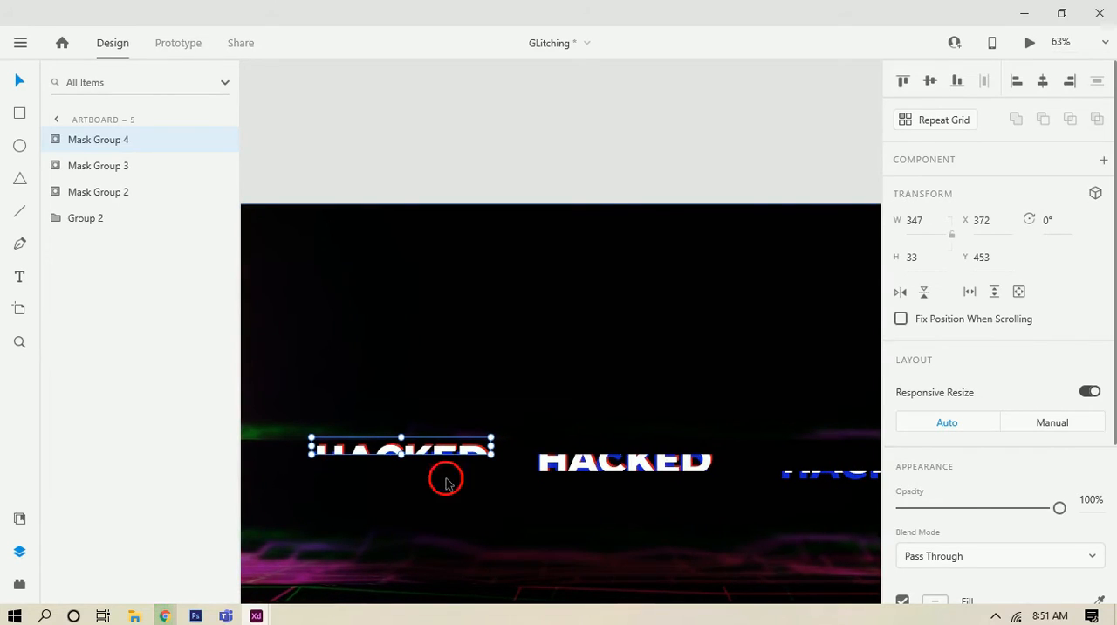
{"action": "left_click_drag", "start_coordinate": [474, 453], "coordinate": [670, 481]}
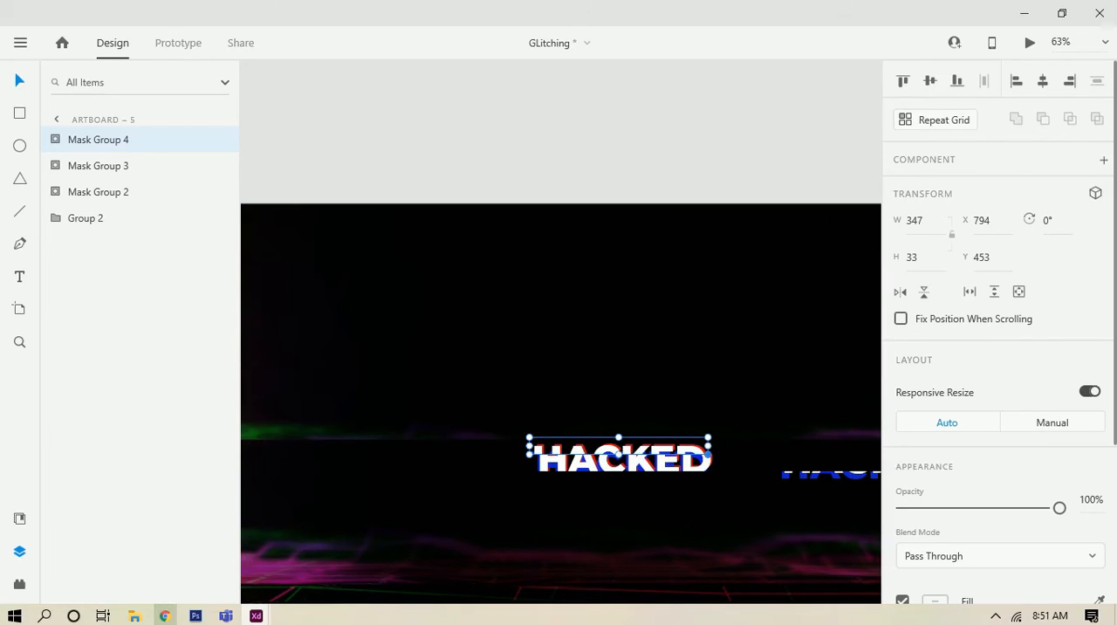
{"action": "scroll", "coordinate": [651, 463], "scroll_direction": "up", "scroll_amount": 5}
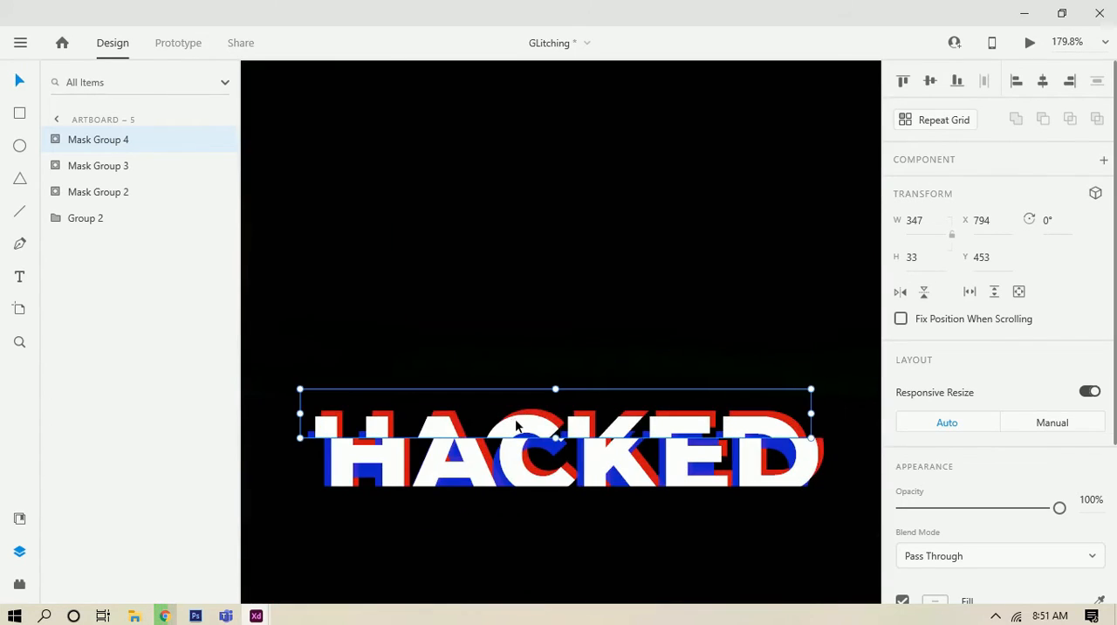
{"action": "left_click_drag", "start_coordinate": [518, 428], "coordinate": [523, 431]}
Step: Move the masked bottom slice under the middle slice to complete the HACKED word
{"action": "scroll", "coordinate": [535, 377], "scroll_direction": "down", "scroll_amount": 3}
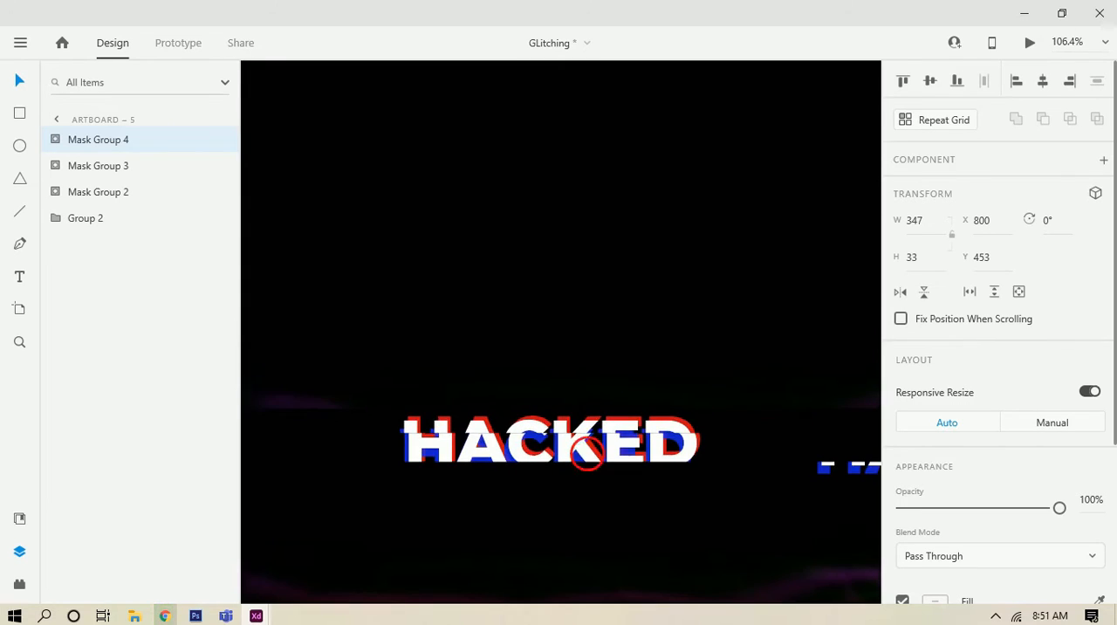
{"action": "left_click_drag", "start_coordinate": [741, 386], "coordinate": [403, 382]}
{"action": "left_click", "coordinate": [443, 416]}
Step: Shorten the middle slice's mask rectangle to a height of 25 and extend the bottom slice's mask up to meet it, 41 high
{"action": "scroll", "coordinate": [444, 416], "scroll_direction": "down", "scroll_amount": 5}
{"action": "scroll", "coordinate": [426, 428], "scroll_direction": "up", "scroll_amount": 10}
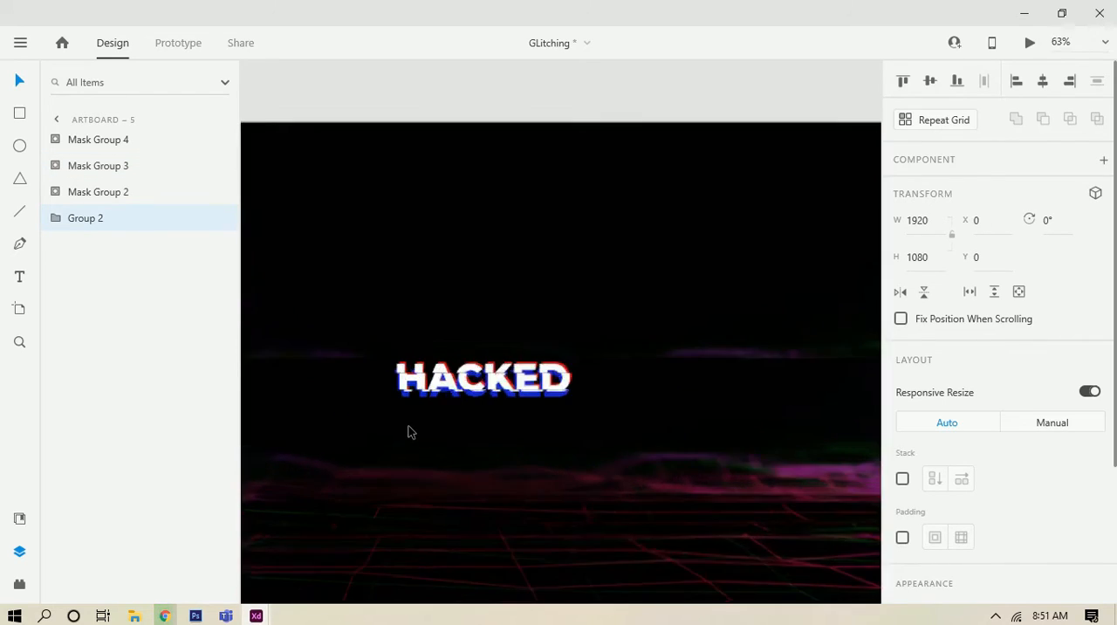
{"action": "double_click", "coordinate": [455, 334]}
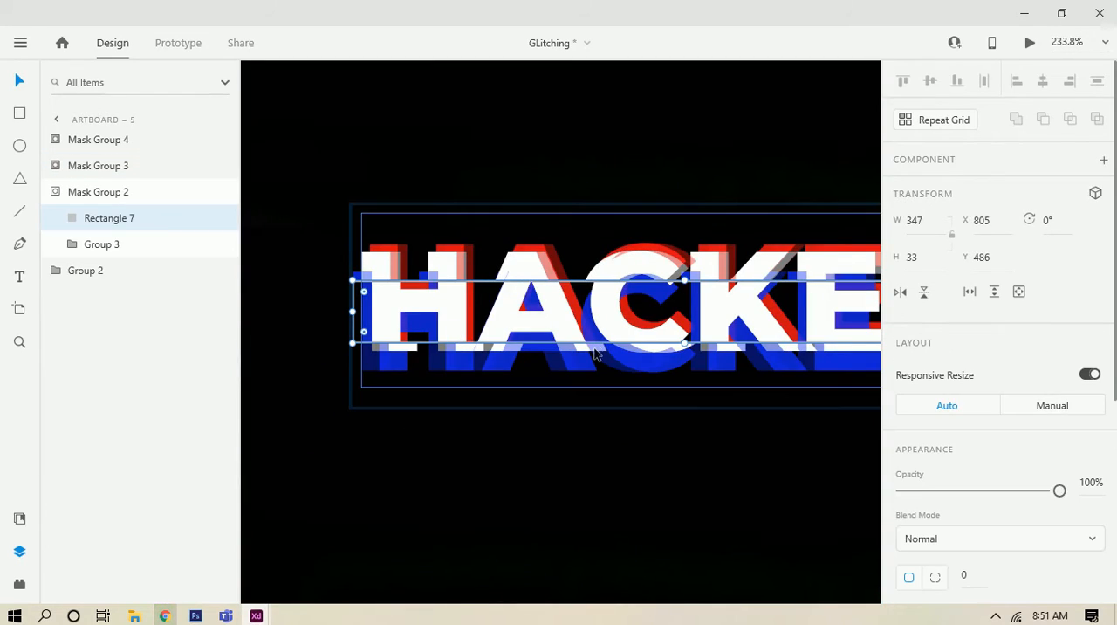
{"action": "key", "text": "space"}
{"action": "left_click_drag", "start_coordinate": [595, 434], "coordinate": [513, 466]}
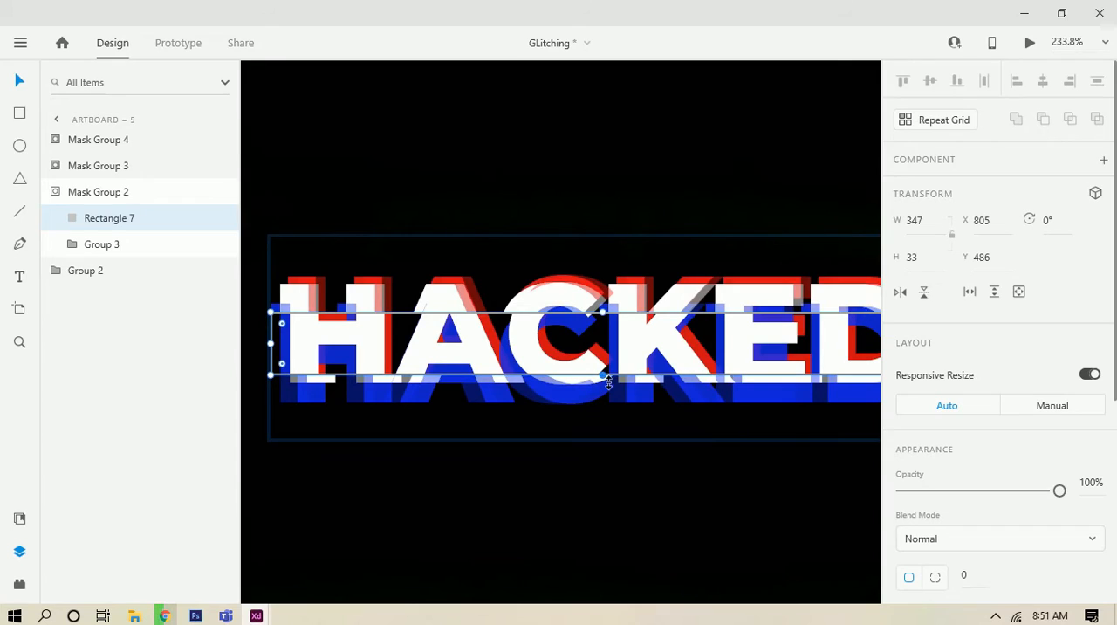
{"action": "left_click_drag", "start_coordinate": [609, 383], "coordinate": [614, 367]}
{"action": "double_click", "coordinate": [604, 398]}
{"action": "left_click", "coordinate": [616, 488]}
Step: Shift the bottom slice slightly left to X 788, Y 511, and collapse Mask Group 3 and Mask Group 2 in the layer list
{"action": "scroll", "coordinate": [616, 491], "scroll_direction": "down", "scroll_amount": 10}
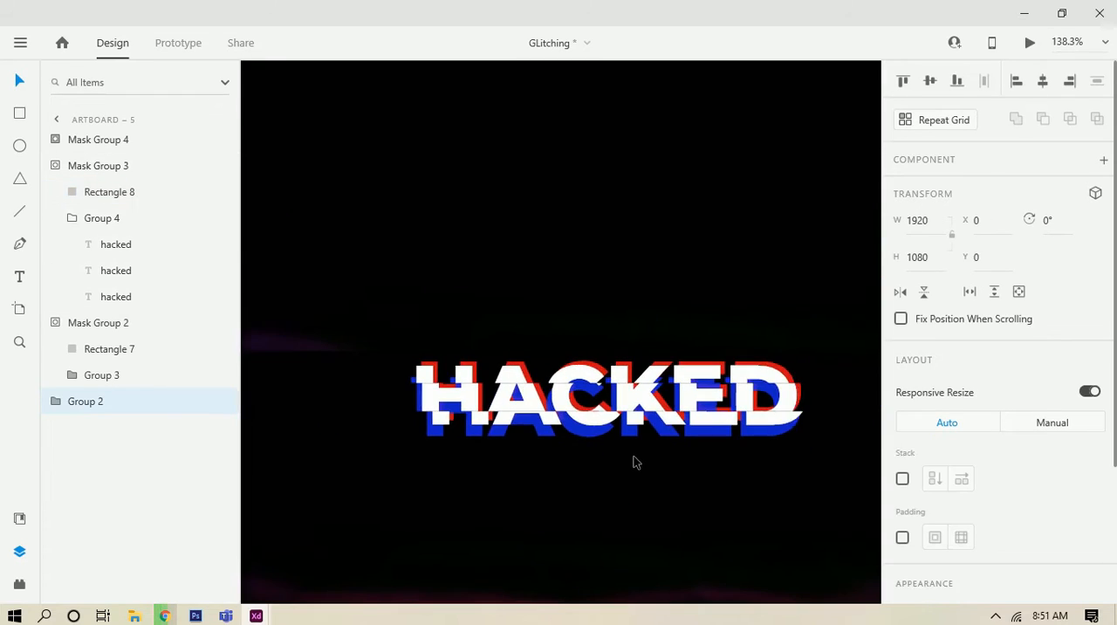
{"action": "scroll", "coordinate": [635, 447], "scroll_direction": "up", "scroll_amount": 3}
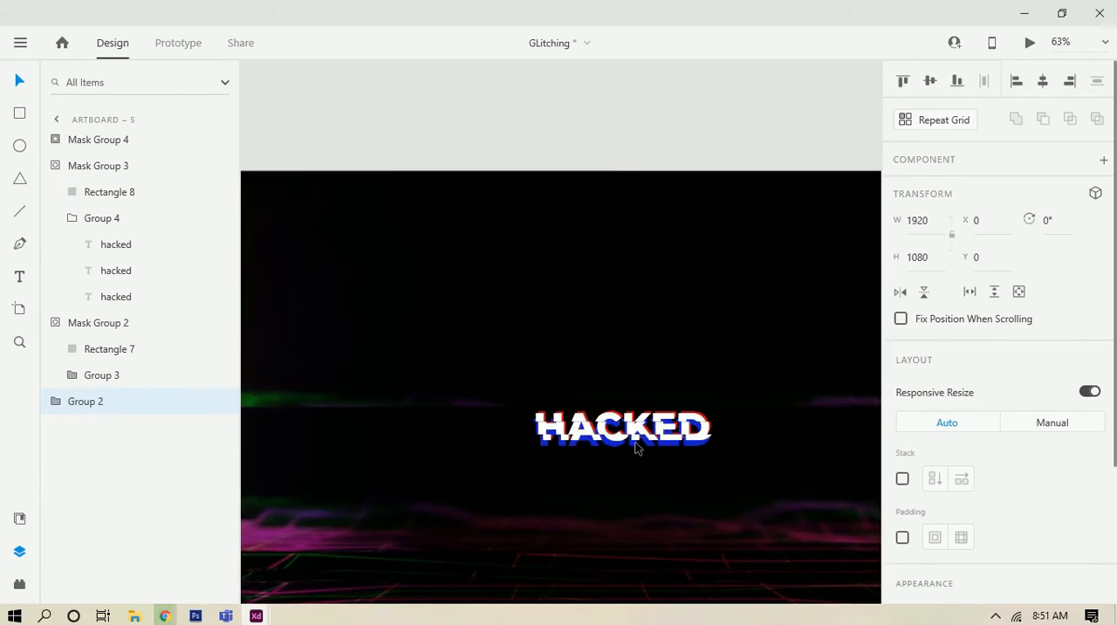
{"action": "left_click", "coordinate": [632, 445]}
{"action": "left_click_drag", "start_coordinate": [631, 445], "coordinate": [626, 444]}
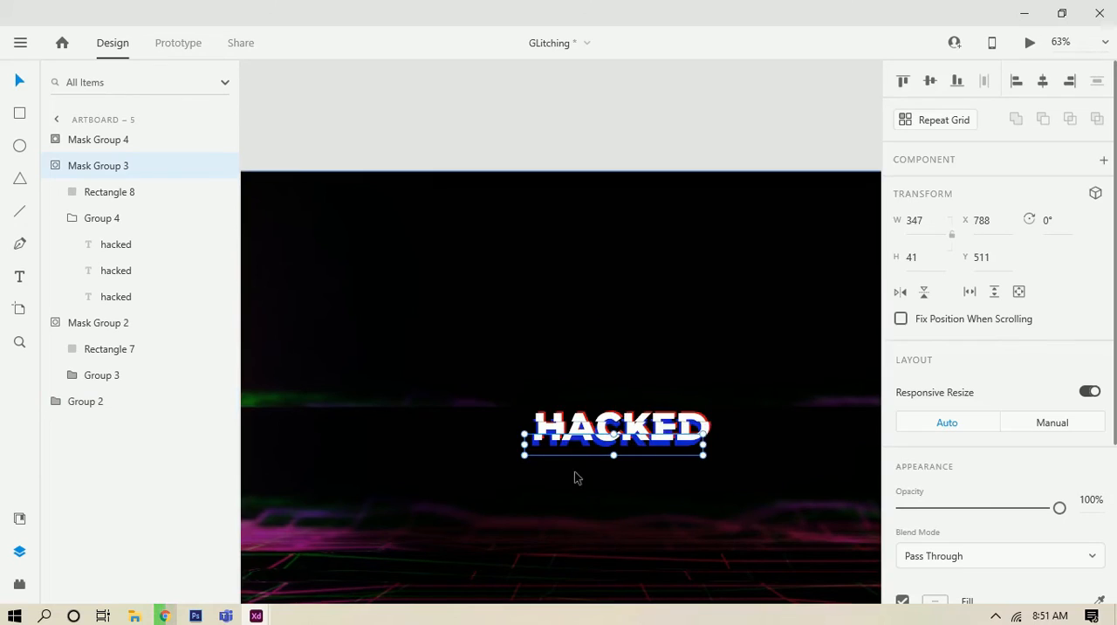
{"action": "left_click", "coordinate": [56, 166]}
{"action": "left_click", "coordinate": [59, 192]}
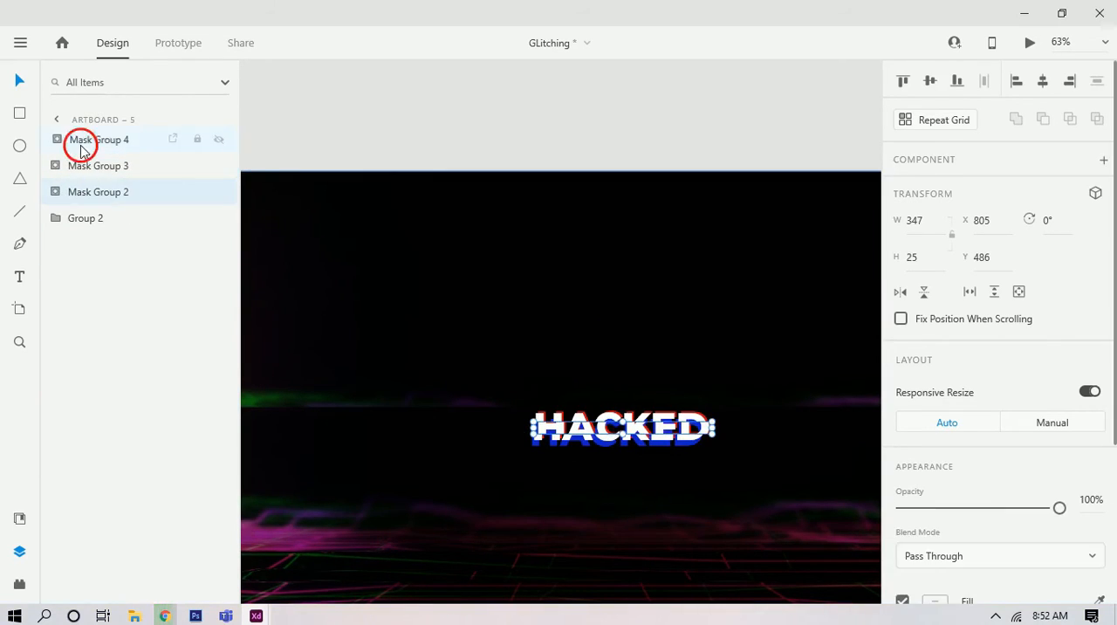
{"action": "left_click", "coordinate": [80, 150]}
{"action": "left_click", "coordinate": [101, 227], "text": "shift"}
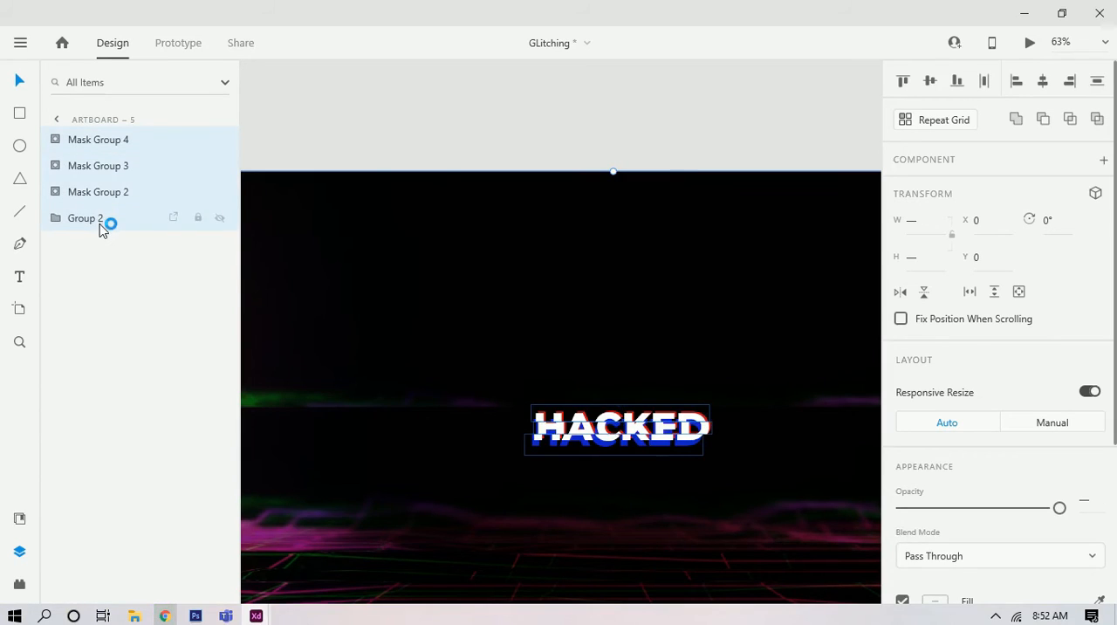
{"action": "scroll", "coordinate": [496, 355], "scroll_direction": "down", "scroll_amount": 5}
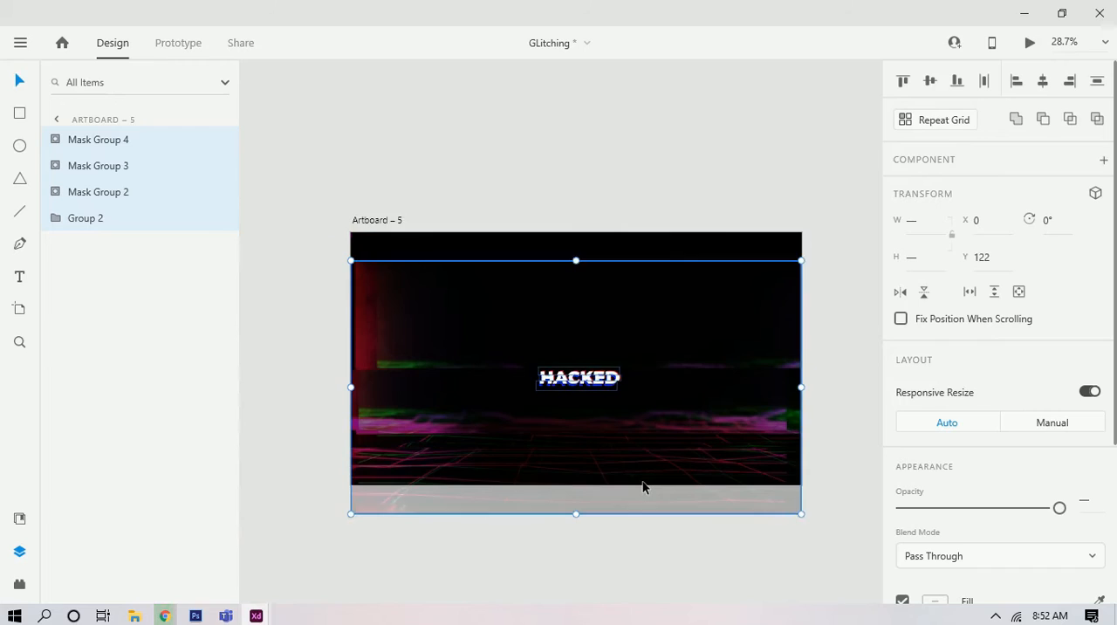
Step: Select the three mask groups without the background and enlarge the HACKED title to 870 wide, at X 514, Y 378
{"action": "left_click", "coordinate": [102, 194]}
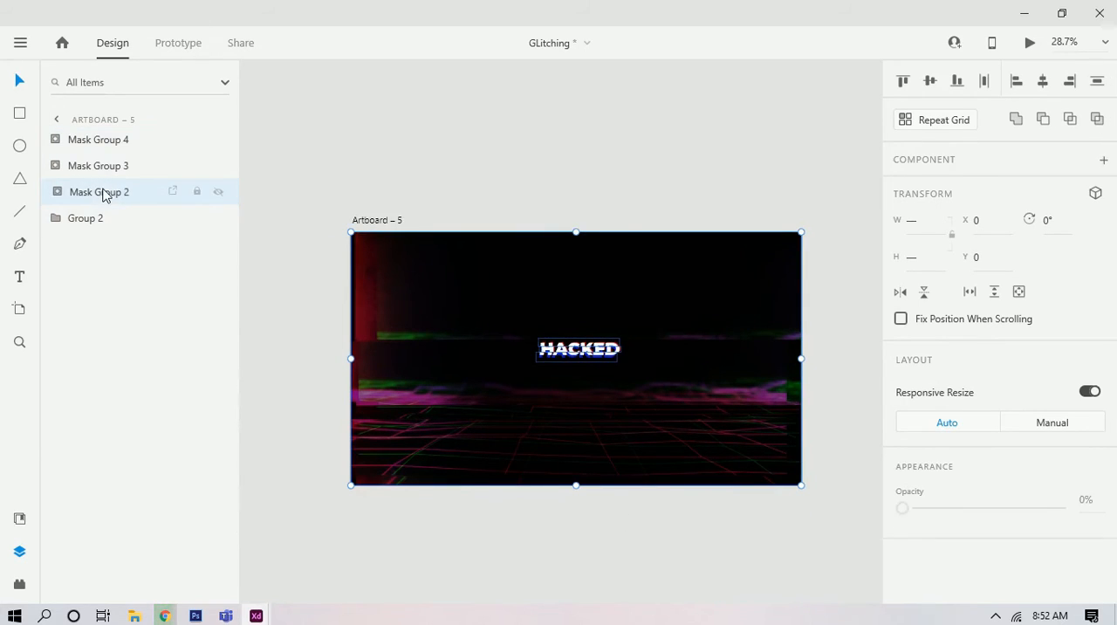
{"action": "left_click", "coordinate": [124, 143], "text": "shift"}
{"action": "left_click_drag", "start_coordinate": [626, 344], "coordinate": [695, 309]}
{"action": "scroll", "coordinate": [646, 330], "scroll_direction": "up", "scroll_amount": 3}
{"action": "scroll", "coordinate": [647, 330], "scroll_direction": "down", "scroll_amount": 5}
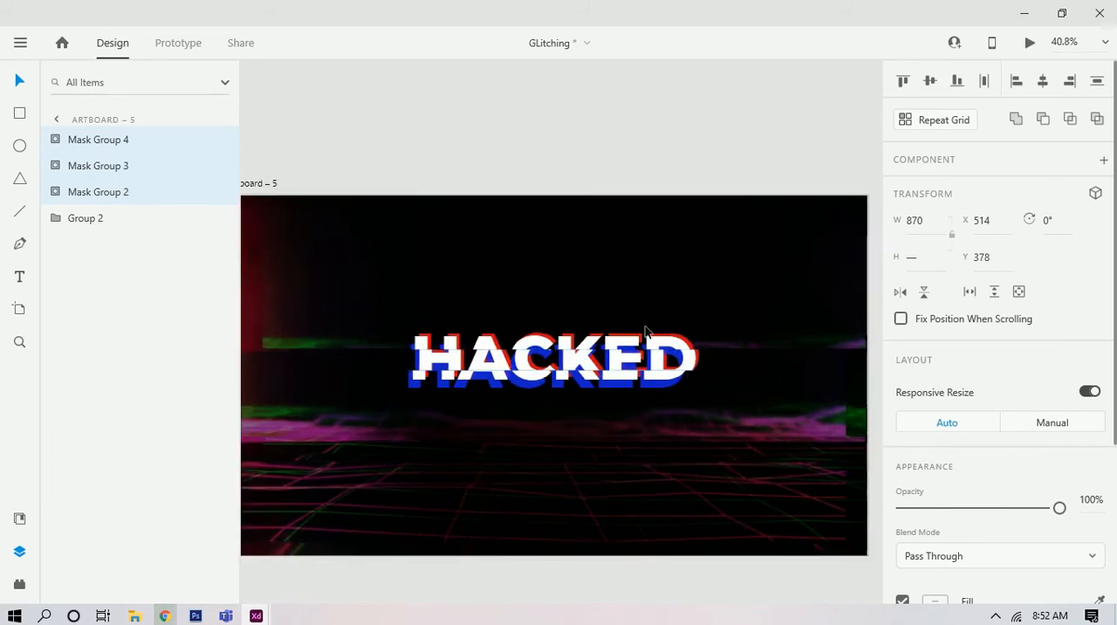
{"action": "scroll", "coordinate": [638, 356], "scroll_direction": "up", "scroll_amount": 5}
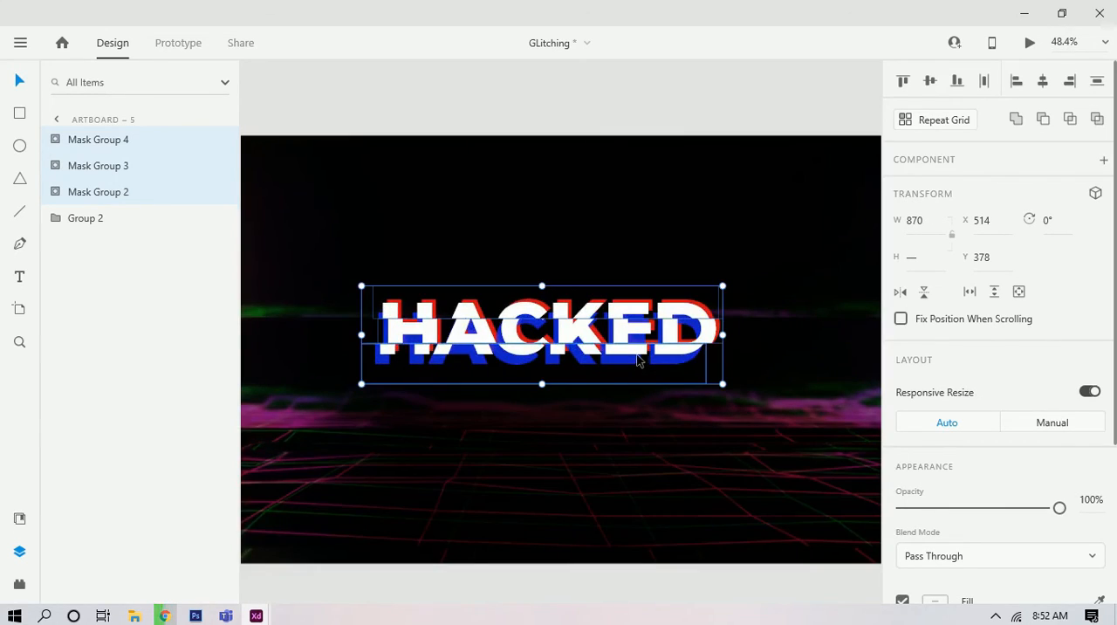
Step: Add the text line "your computer has been hacked" beneath the HACKED title
{"action": "scroll", "coordinate": [638, 356], "scroll_direction": "down", "scroll_amount": 5}
{"action": "scroll", "coordinate": [608, 351], "scroll_direction": "up", "scroll_amount": 5}
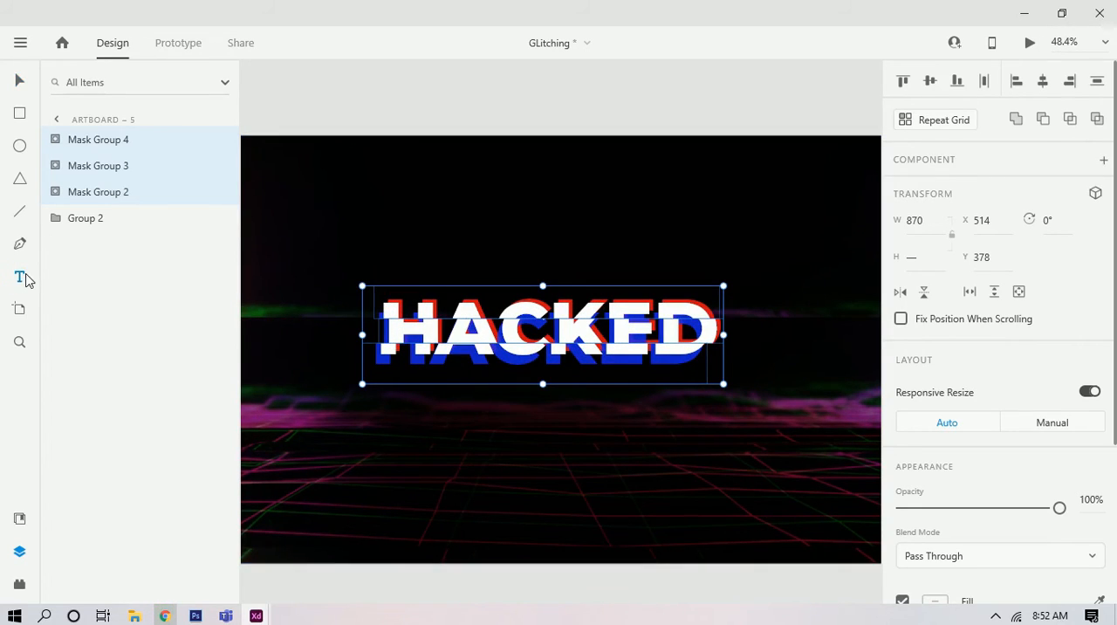
{"action": "left_click", "coordinate": [500, 403]}
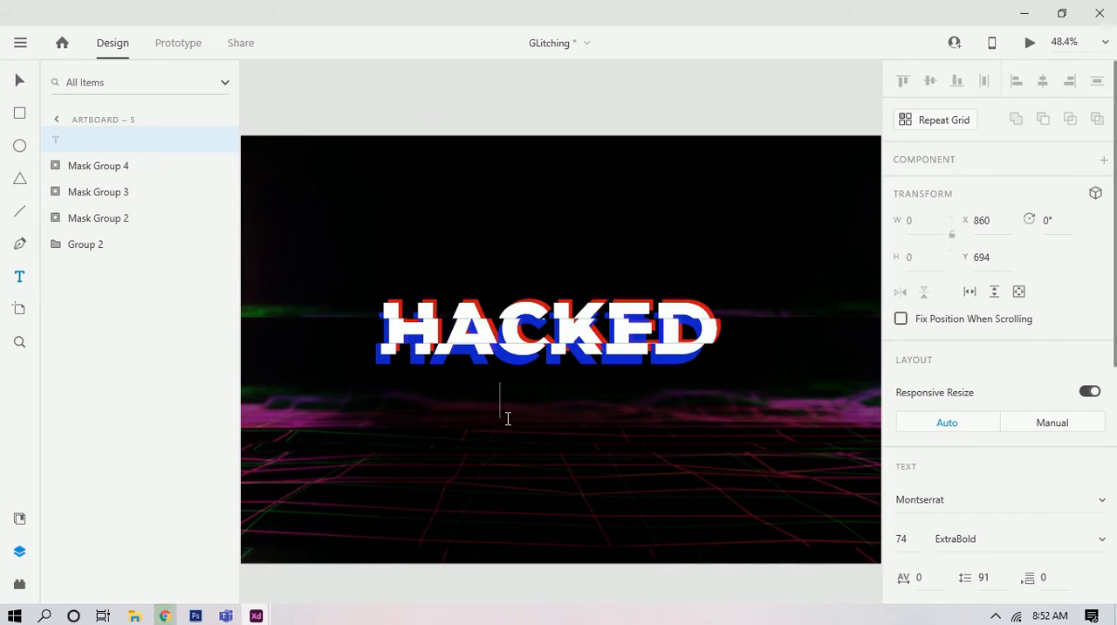
{"action": "type", "text": "your "}
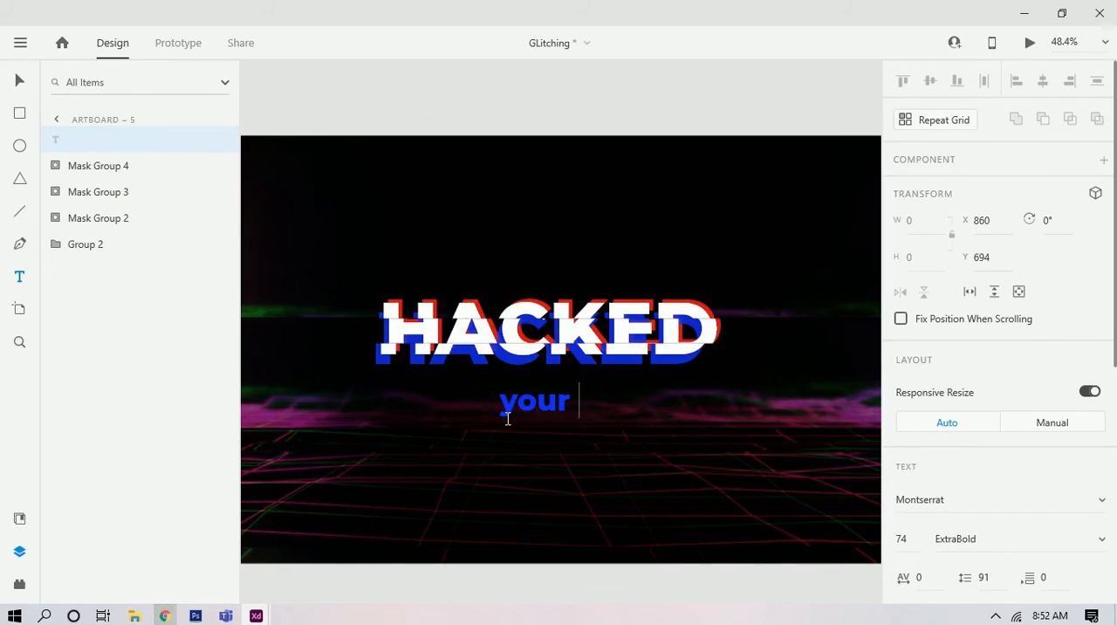
{"action": "type", "text": "computer has been"}
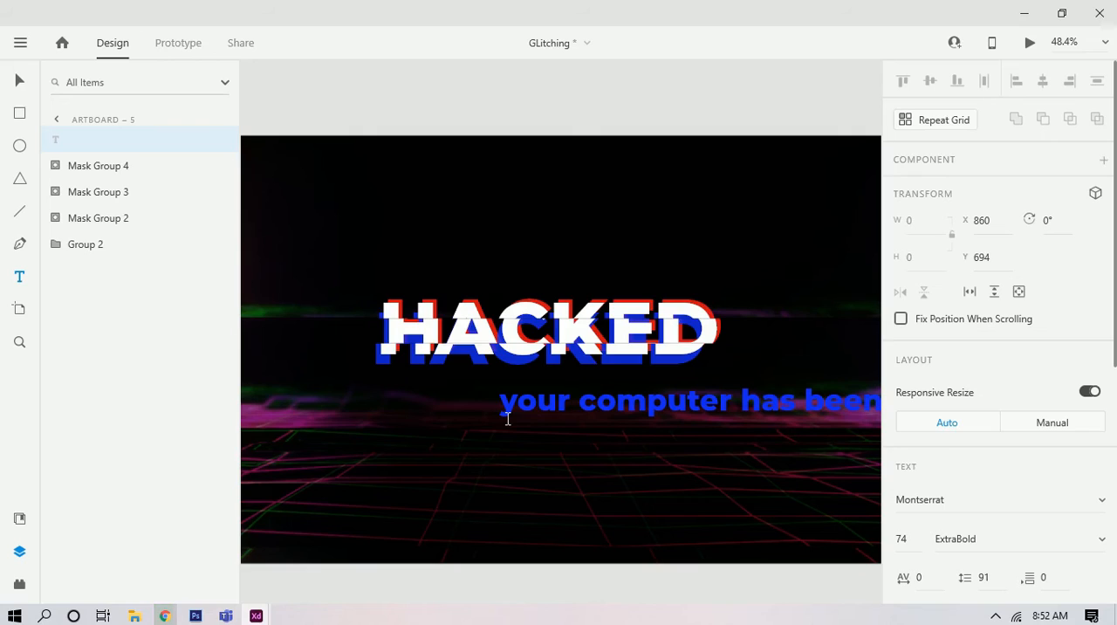
Step: Switch the whole message line to title case and set its Montserrat weight to Light
{"action": "key", "text": "ctrl+a"}
{"action": "scroll", "coordinate": [908, 441], "scroll_direction": "down", "scroll_amount": 5}
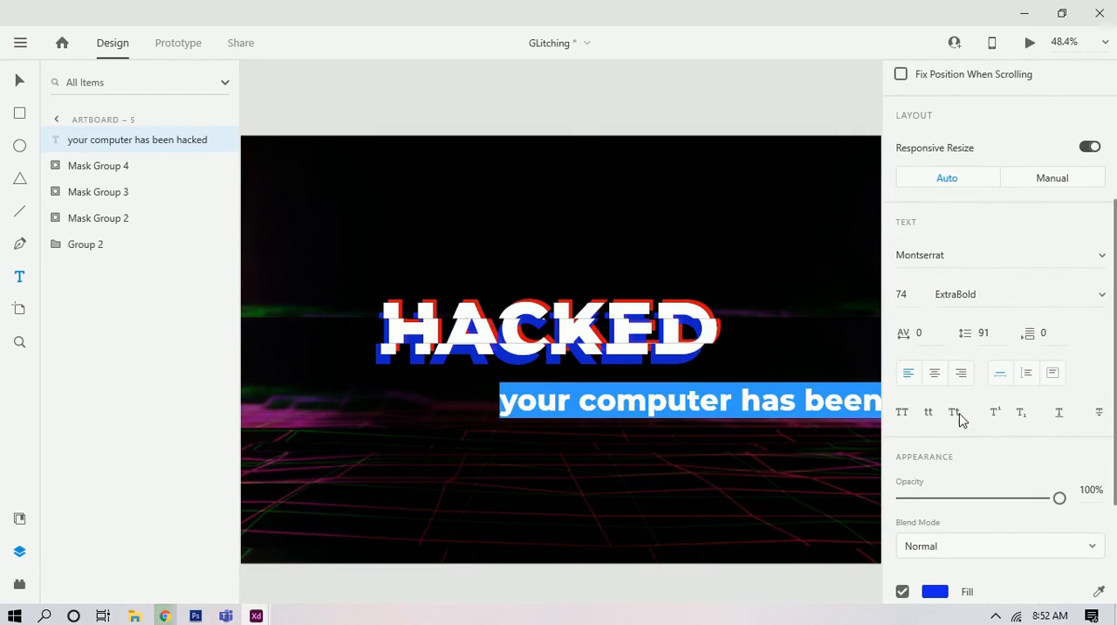
{"action": "left_click", "coordinate": [954, 412]}
{"action": "left_click", "coordinate": [1091, 296]}
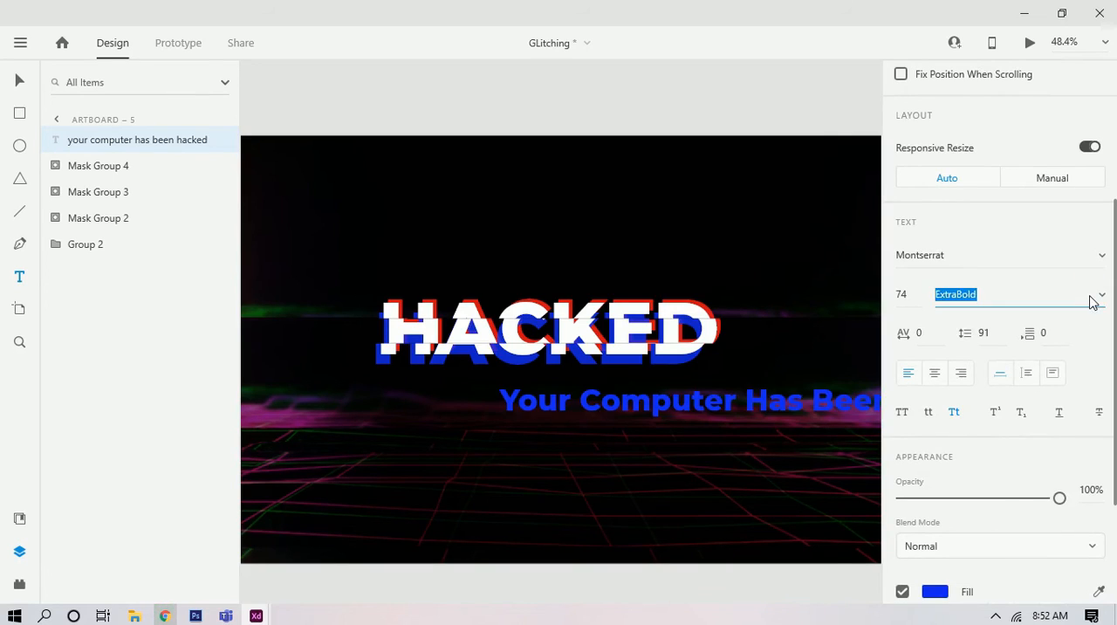
{"action": "scroll", "coordinate": [1012, 175], "scroll_direction": "up", "scroll_amount": 5}
{"action": "scroll", "coordinate": [1012, 174], "scroll_direction": "up", "scroll_amount": 5}
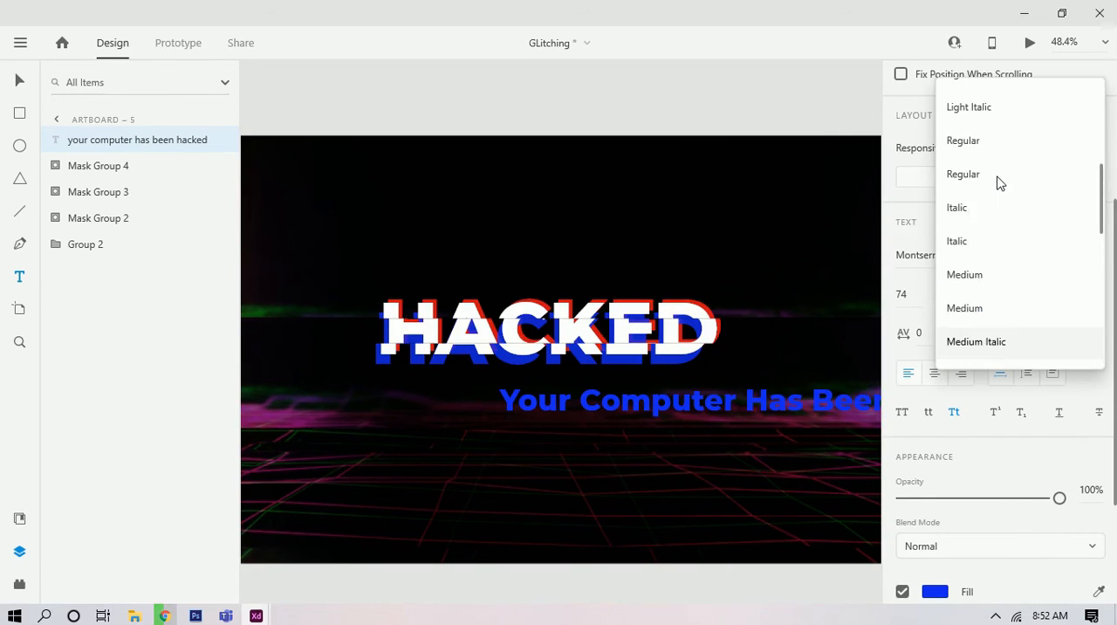
{"action": "left_click", "coordinate": [968, 134]}
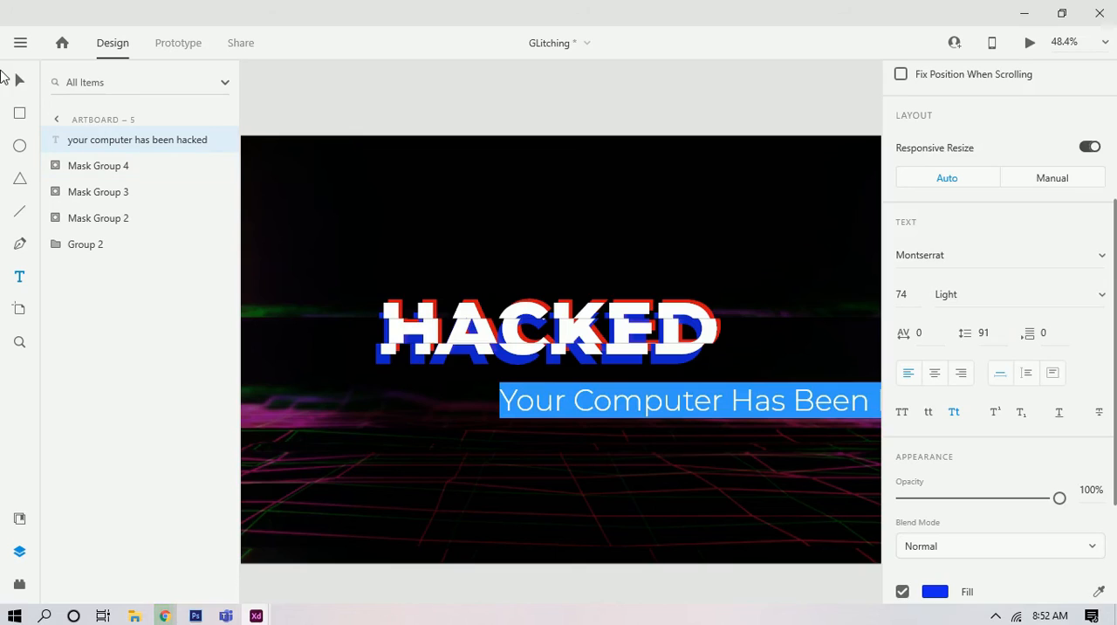
Step: Shrink the message line to font size 37, centre it under the HACKED title at X 679, Y 605, and fill it with white
{"action": "key", "text": "Escape"}
{"action": "mouse_move", "coordinate": [718, 410]}
{"action": "left_mouse_down"}
{"action": "mouse_move", "coordinate": [574, 391]}
{"action": "mouse_move", "coordinate": [588, 408]}
{"action": "mouse_move", "coordinate": [592, 385]}
{"action": "mouse_move", "coordinate": [614, 394]}
{"action": "mouse_move", "coordinate": [603, 393]}
{"action": "left_mouse_up"}
{"action": "left_click", "coordinate": [633, 384]}
{"action": "left_click", "coordinate": [945, 596]}
{"action": "left_click_drag", "start_coordinate": [818, 474], "coordinate": [683, 366]}
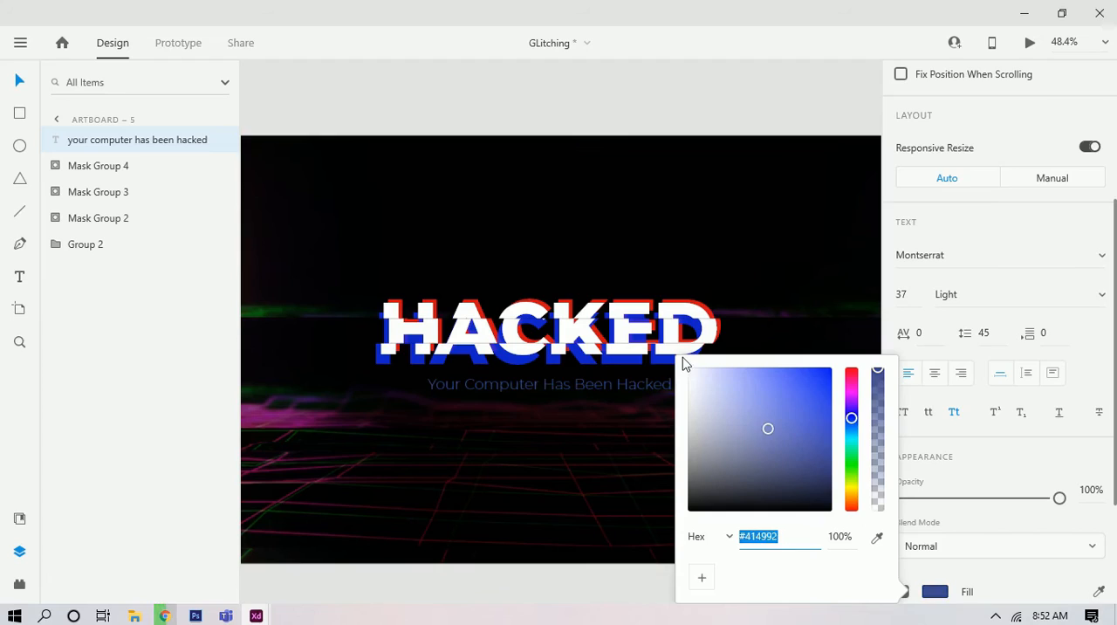
{"action": "scroll", "coordinate": [619, 300], "scroll_direction": "down", "scroll_amount": 1}
{"action": "scroll", "coordinate": [619, 300], "scroll_direction": "down", "scroll_amount": 4}
{"action": "left_click", "coordinate": [626, 349]}
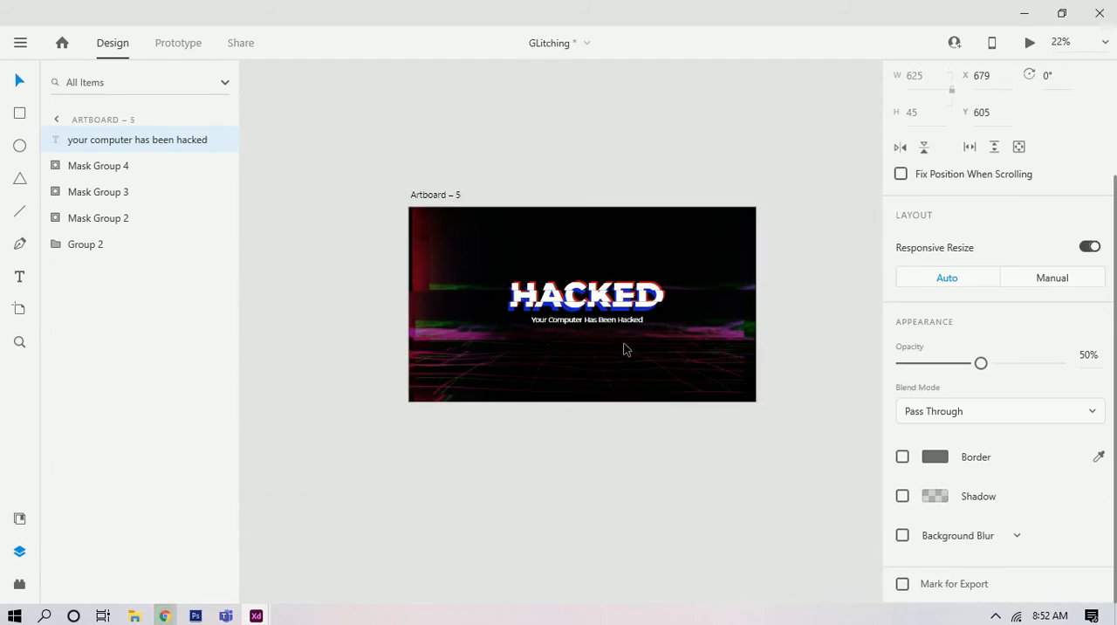
Step: Select the three mask groups of the HACKED title and group them
{"action": "left_click", "coordinate": [591, 282]}
{"action": "left_click", "coordinate": [596, 302], "text": "shift"}
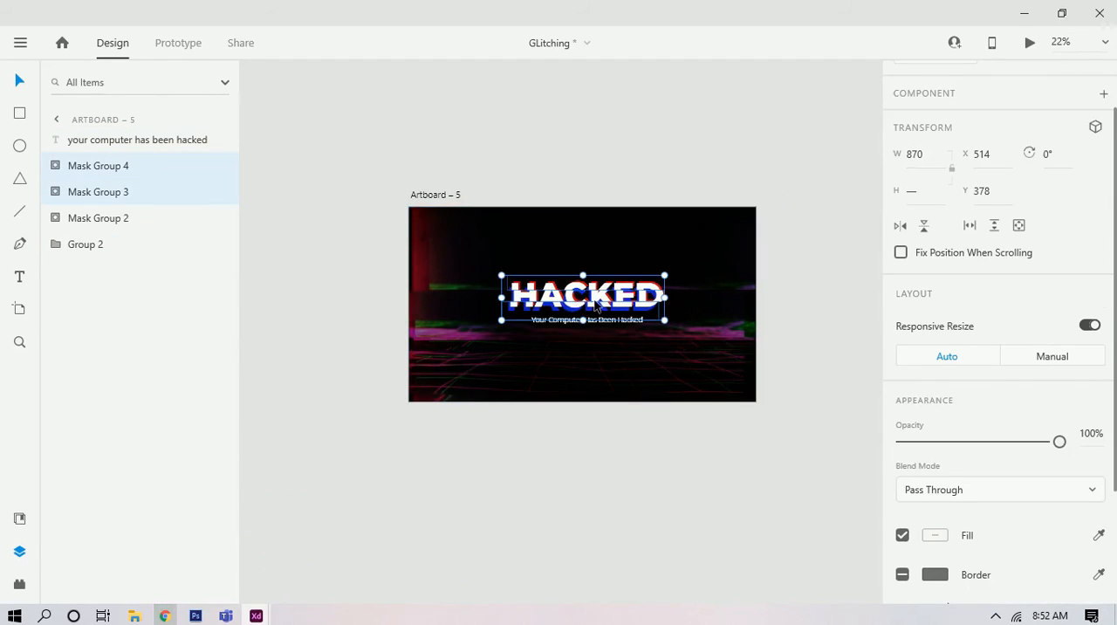
{"action": "left_click", "coordinate": [596, 294], "text": "shift"}
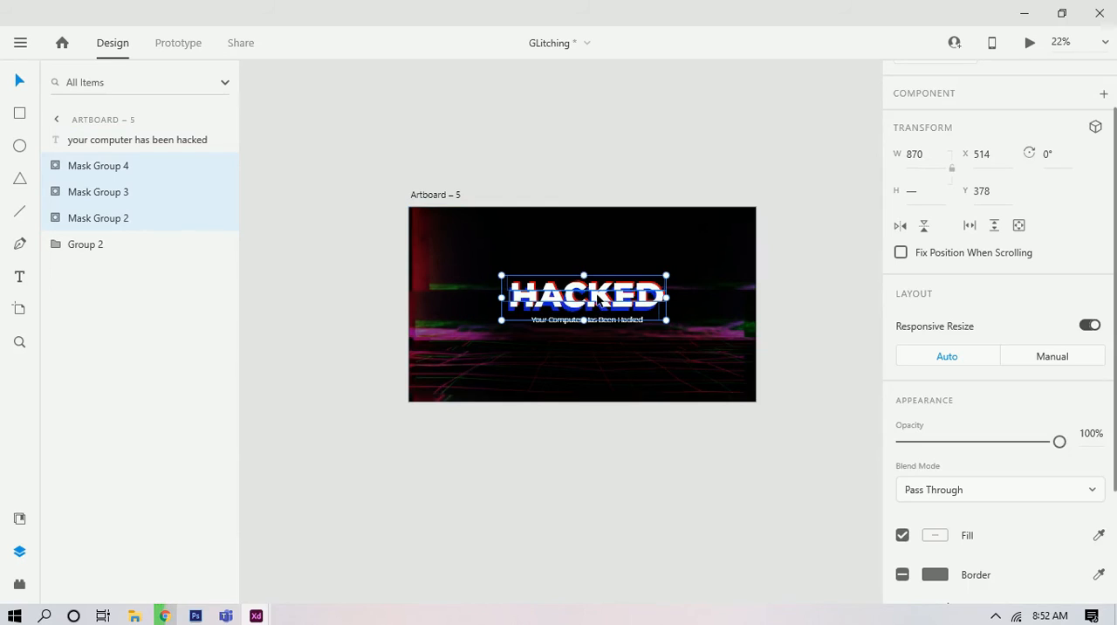
{"action": "key", "text": "ctrl+g"}
{"action": "key", "text": "ctrl+0"}
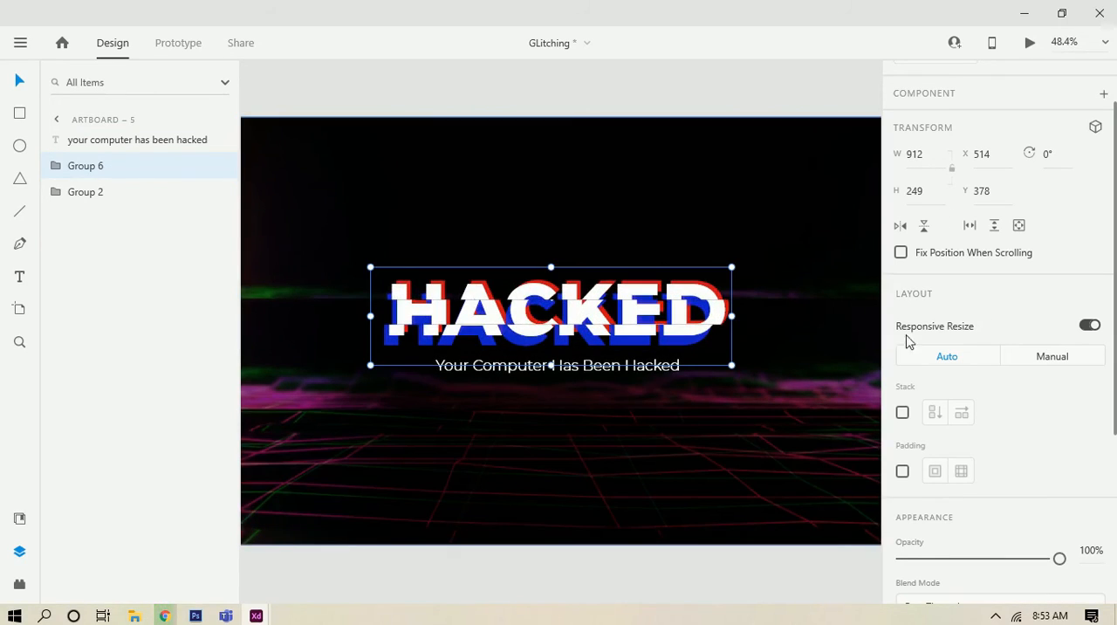
Step: Turn on 3D transforms for the HACKED group, rotate it 26° about its vertical axis and shift it to about X 424, Y 337
{"action": "scroll", "coordinate": [907, 340], "scroll_direction": "up", "scroll_amount": 2}
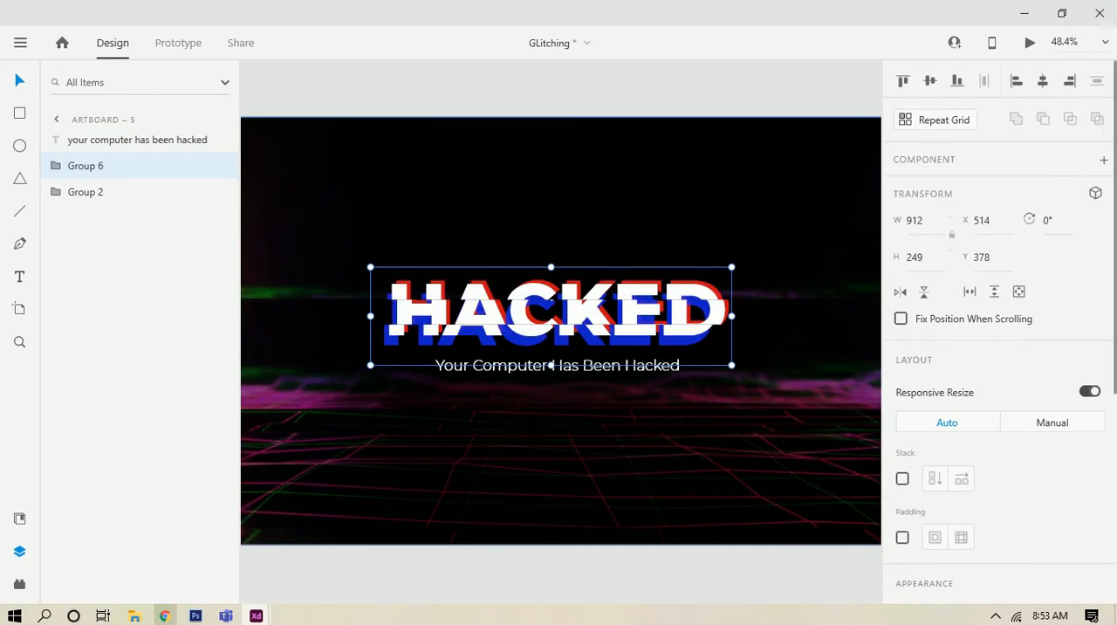
{"action": "left_click", "coordinate": [1096, 194]}
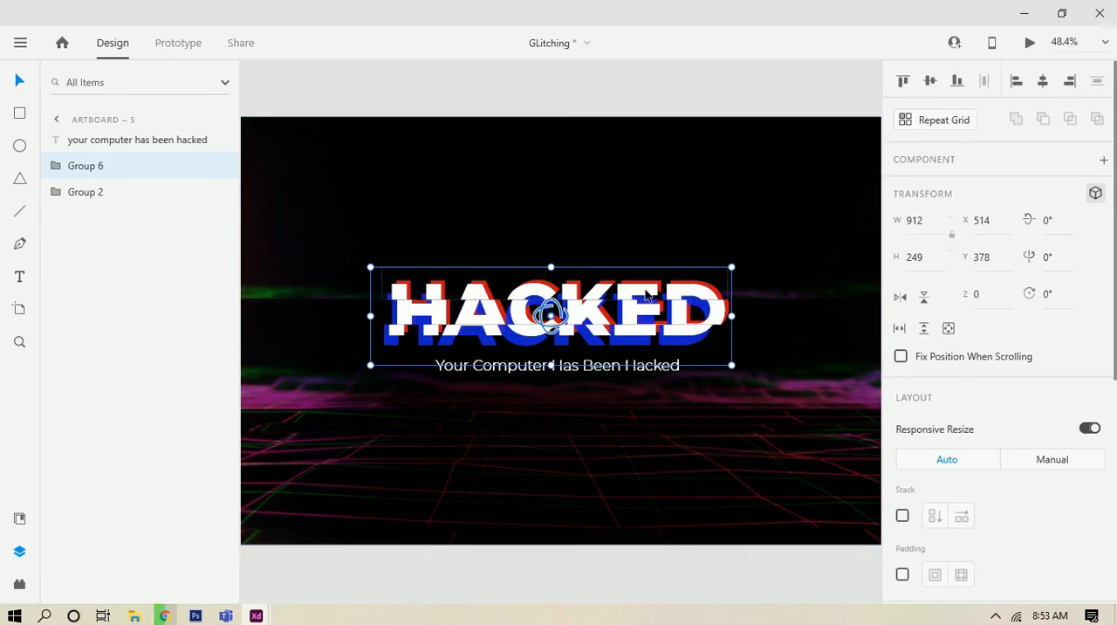
{"action": "left_click_drag", "start_coordinate": [556, 321], "coordinate": [622, 291]}
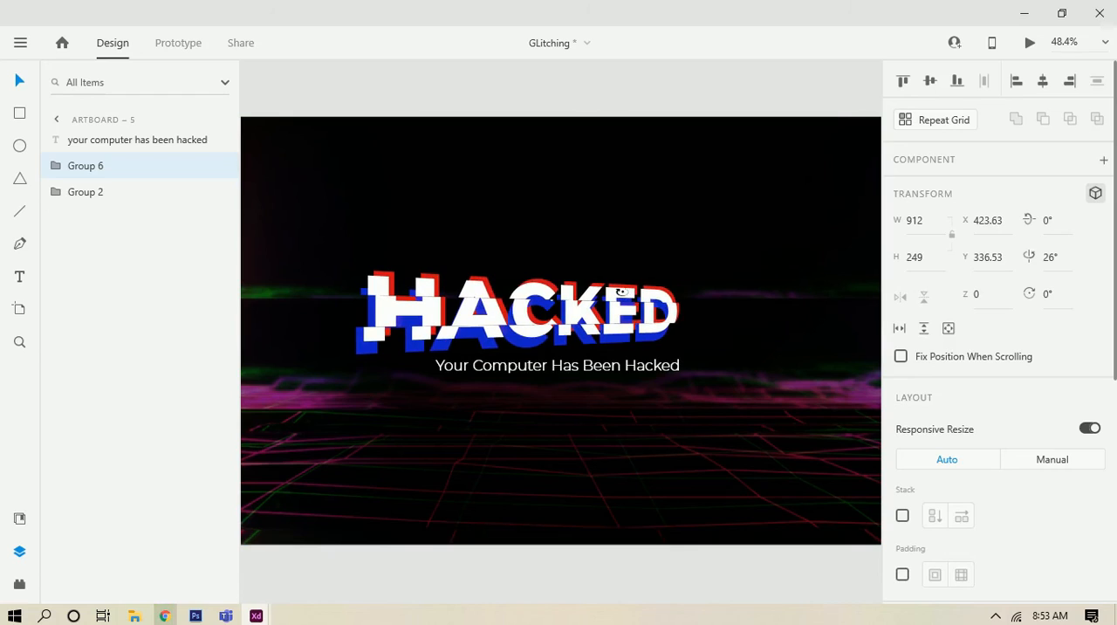
Step: Rotate the message line -26° about its vertical axis in 3D and place it below the title's right-hand end
{"action": "left_click", "coordinate": [558, 365]}
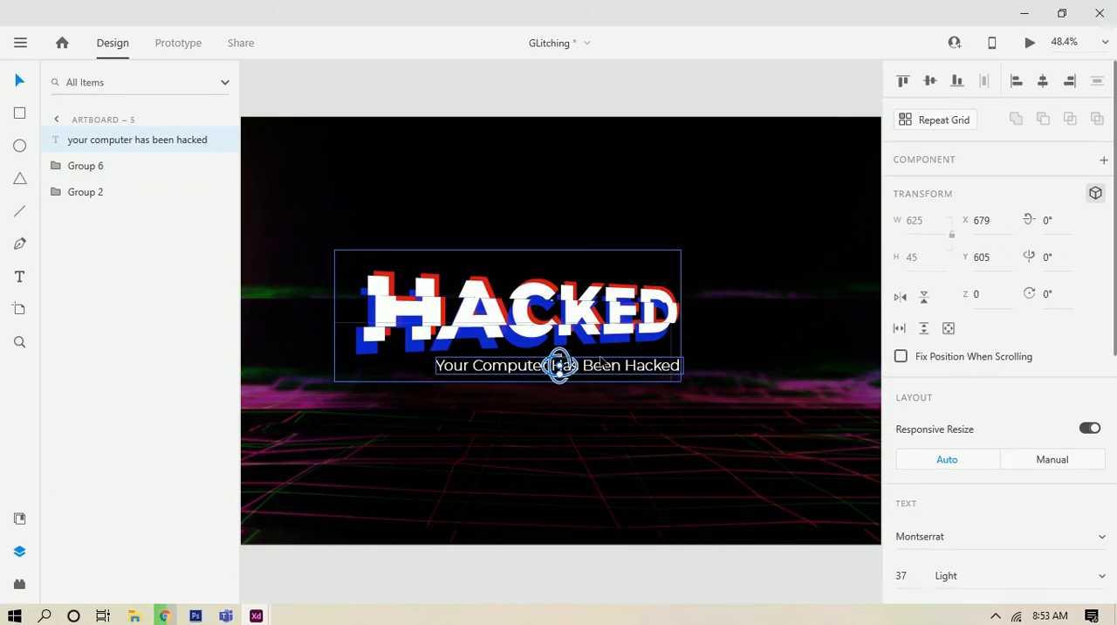
{"action": "mouse_move", "coordinate": [559, 365]}
{"action": "left_mouse_down"}
{"action": "mouse_move", "coordinate": [532, 366]}
{"action": "mouse_move", "coordinate": [559, 365]}
{"action": "left_mouse_up"}
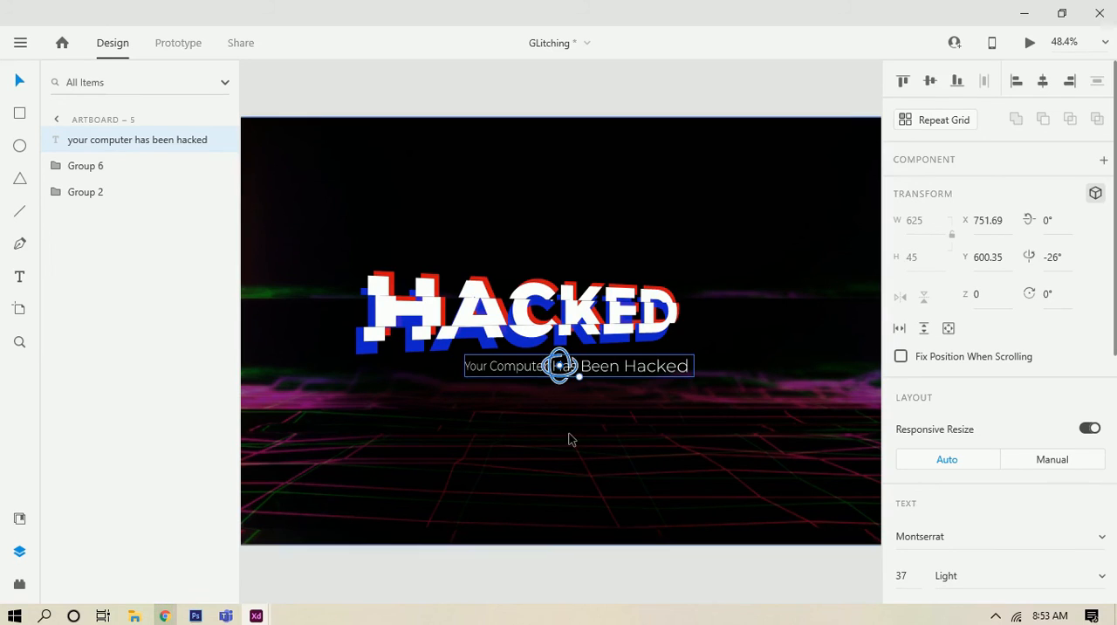
{"action": "left_click", "coordinate": [565, 436]}
{"action": "scroll", "coordinate": [566, 435], "scroll_direction": "down", "scroll_amount": 2}
{"action": "left_click", "coordinate": [591, 527]}
{"action": "scroll", "coordinate": [548, 454], "scroll_direction": "up", "scroll_amount": 1}
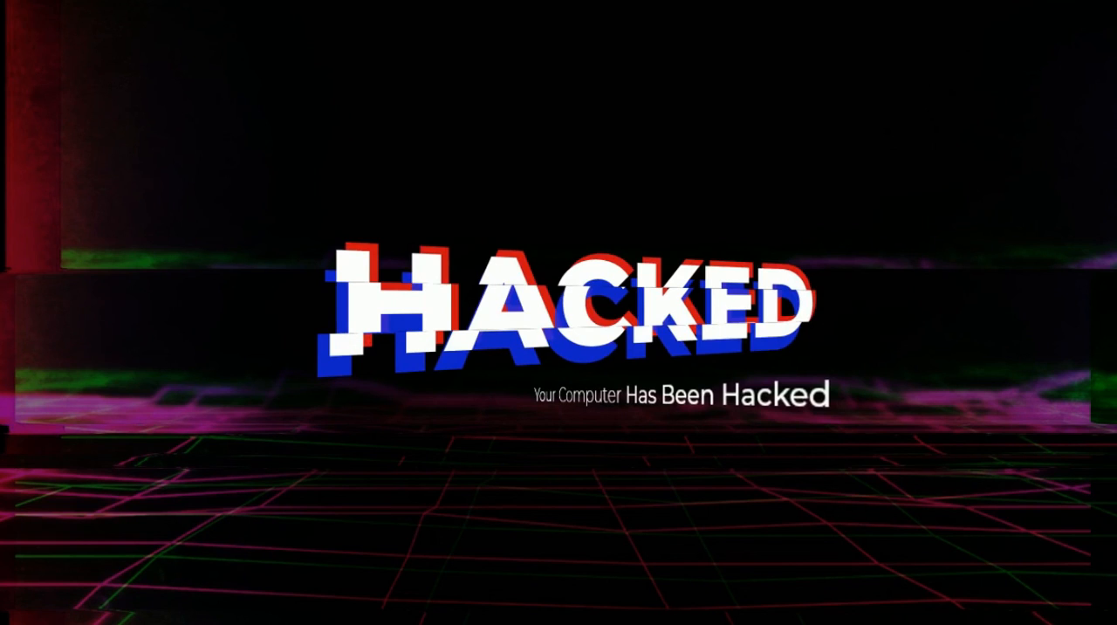
{"action": "left_click", "coordinate": [1029, 623]}
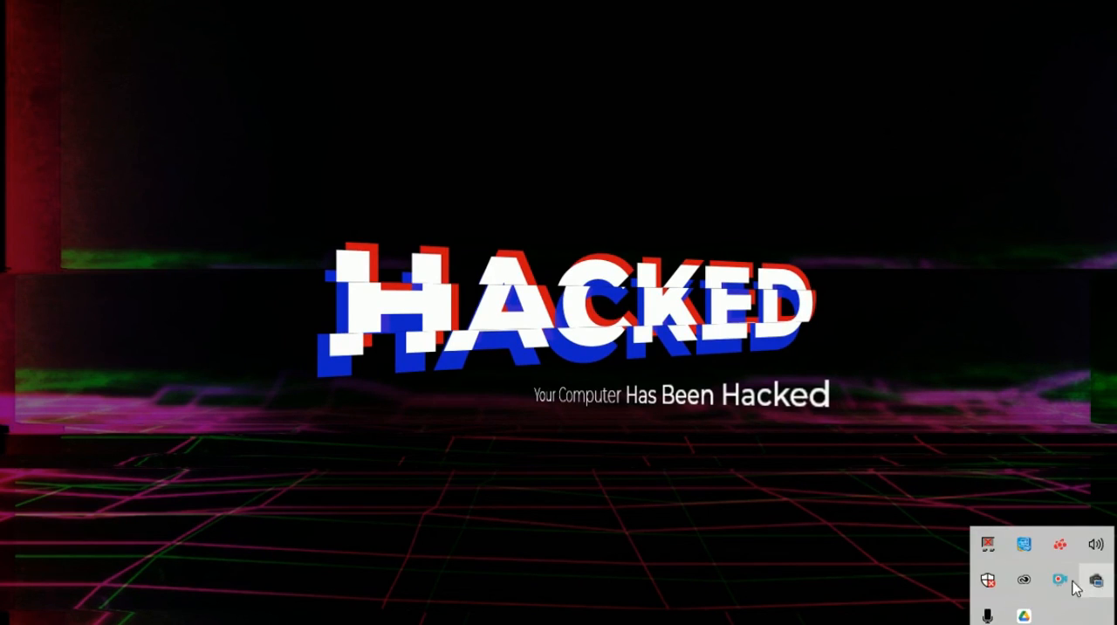